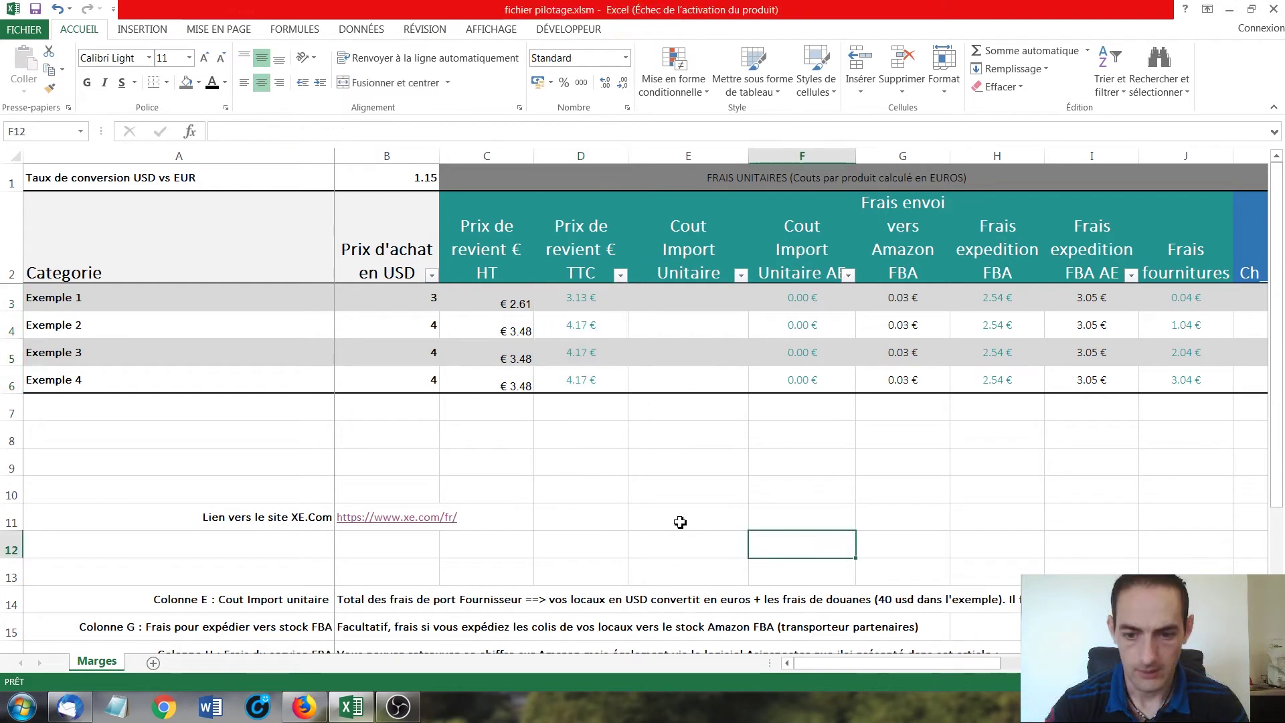
- Enter the formula =(240/100)/$B$1 for the Cout Import Unitaire of Exemple 1 in cell E3
click(691, 303)
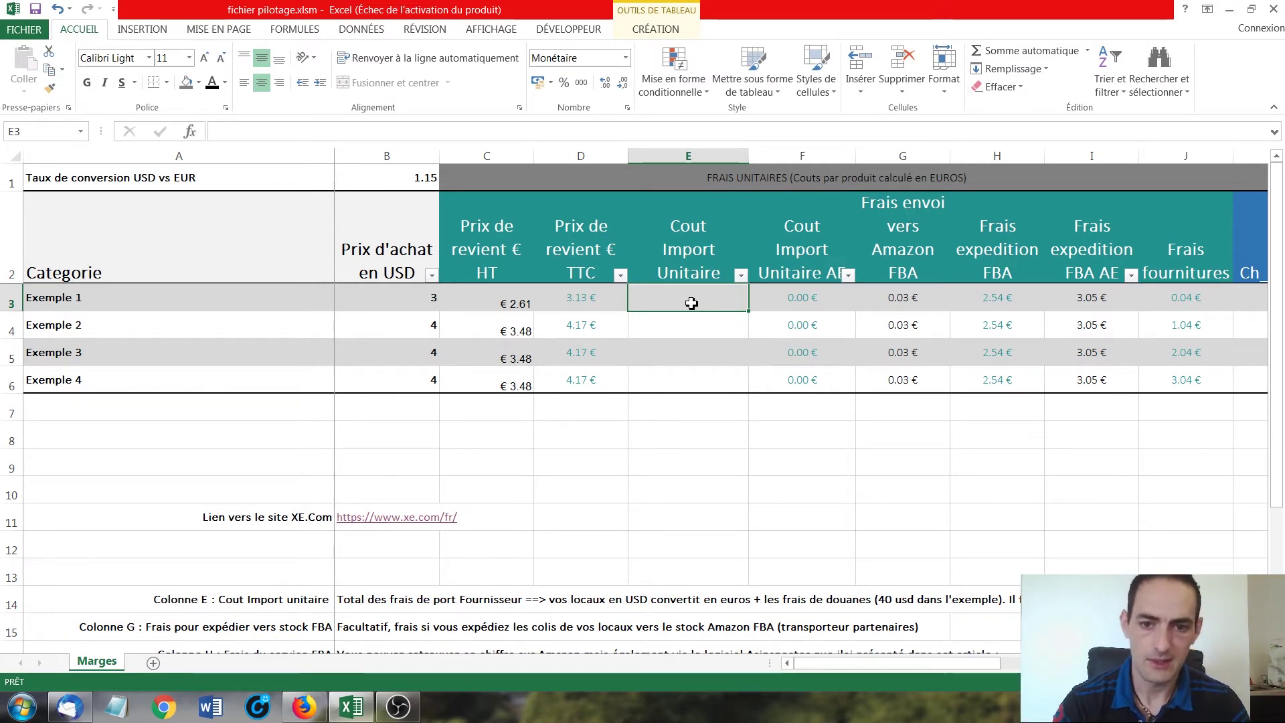
text(=)
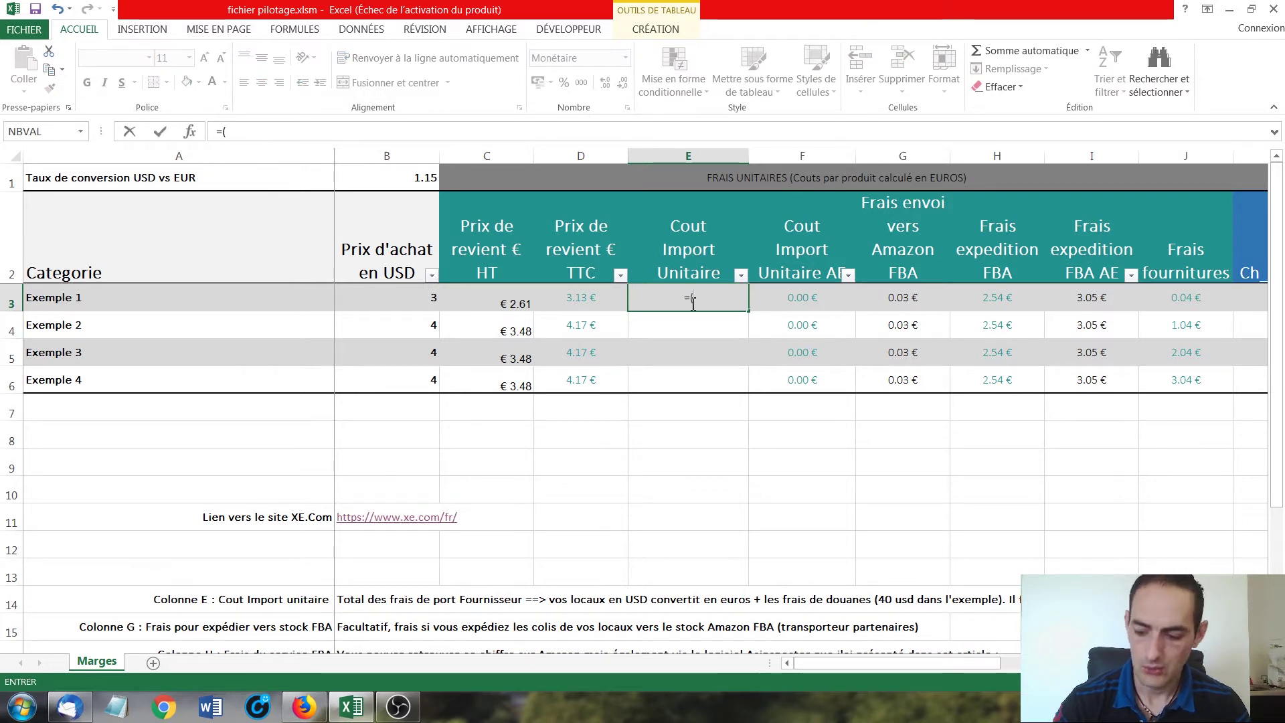
text((200)
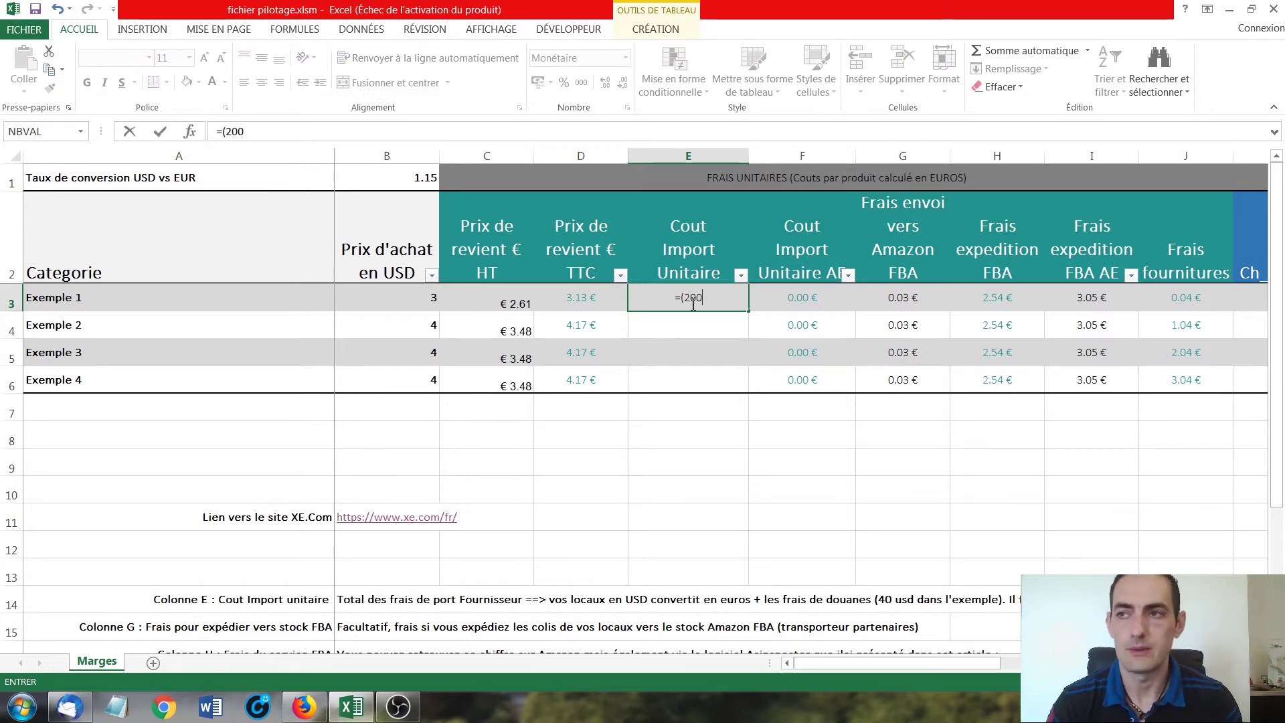
text(+)
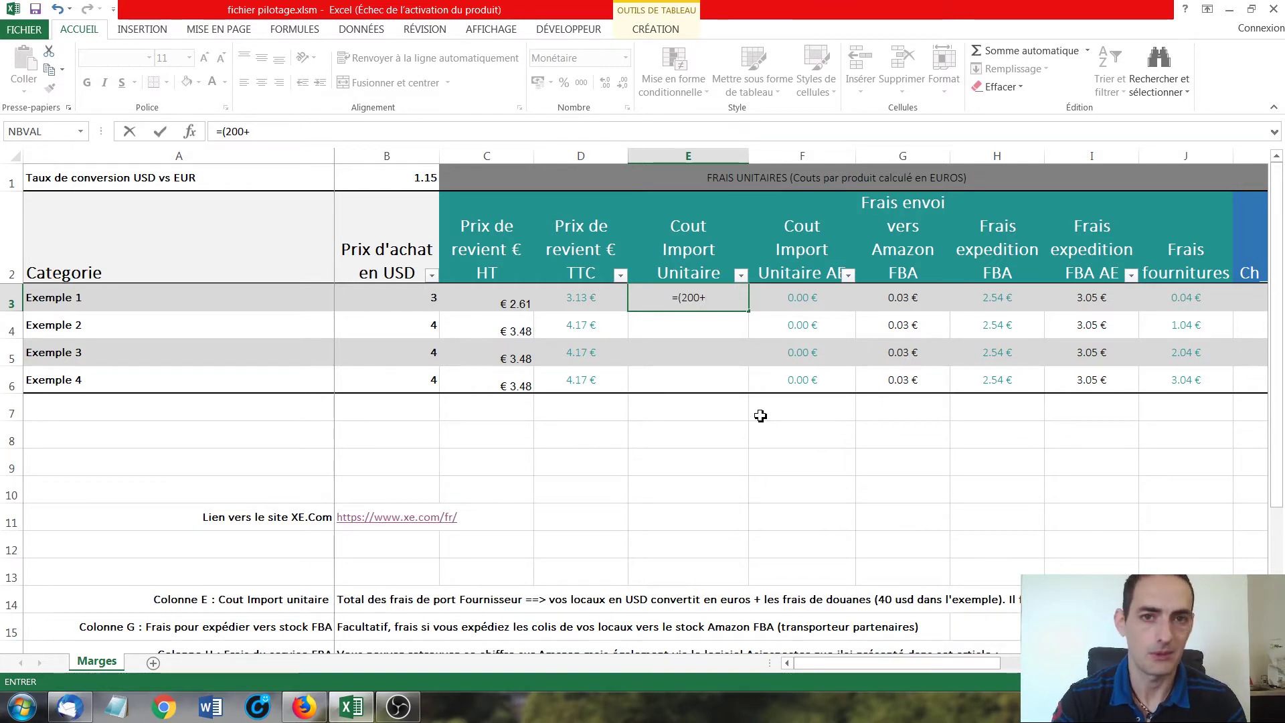
text(40)
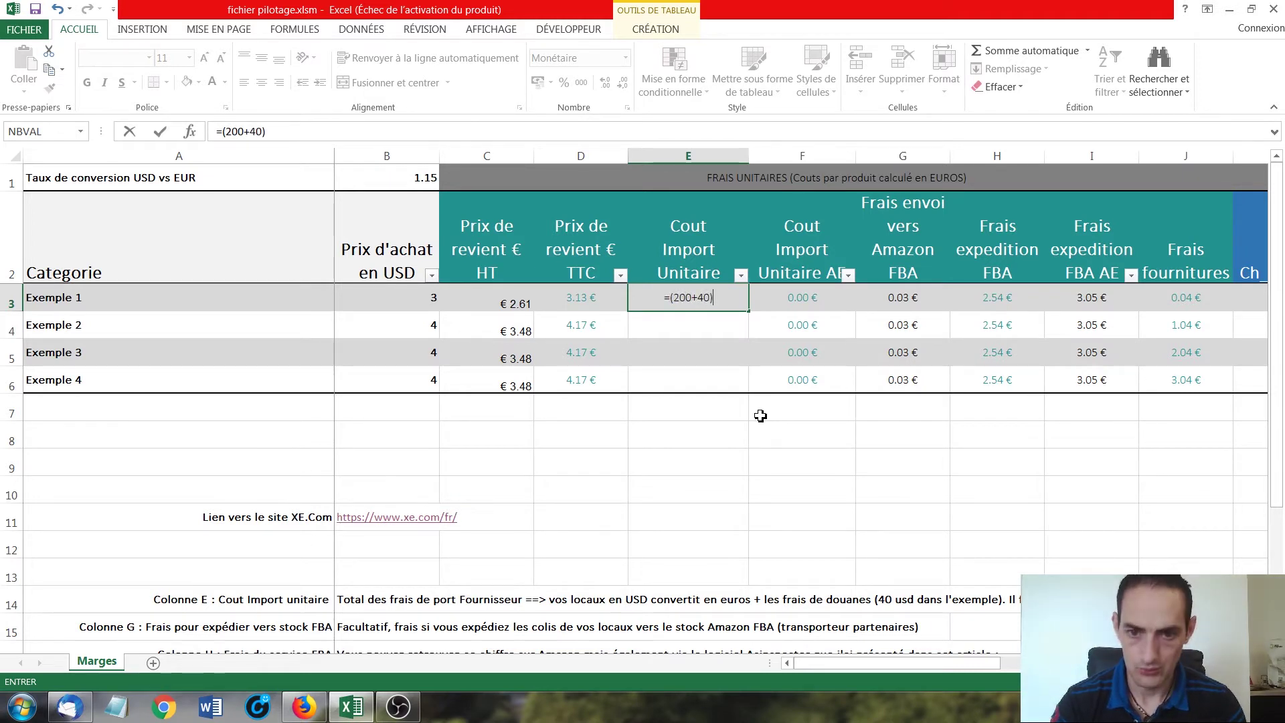
key(BackSpace)
key(BackSpace)
key(BackSpace)
key(BackSpace)
key(BackSpace)
text(40)
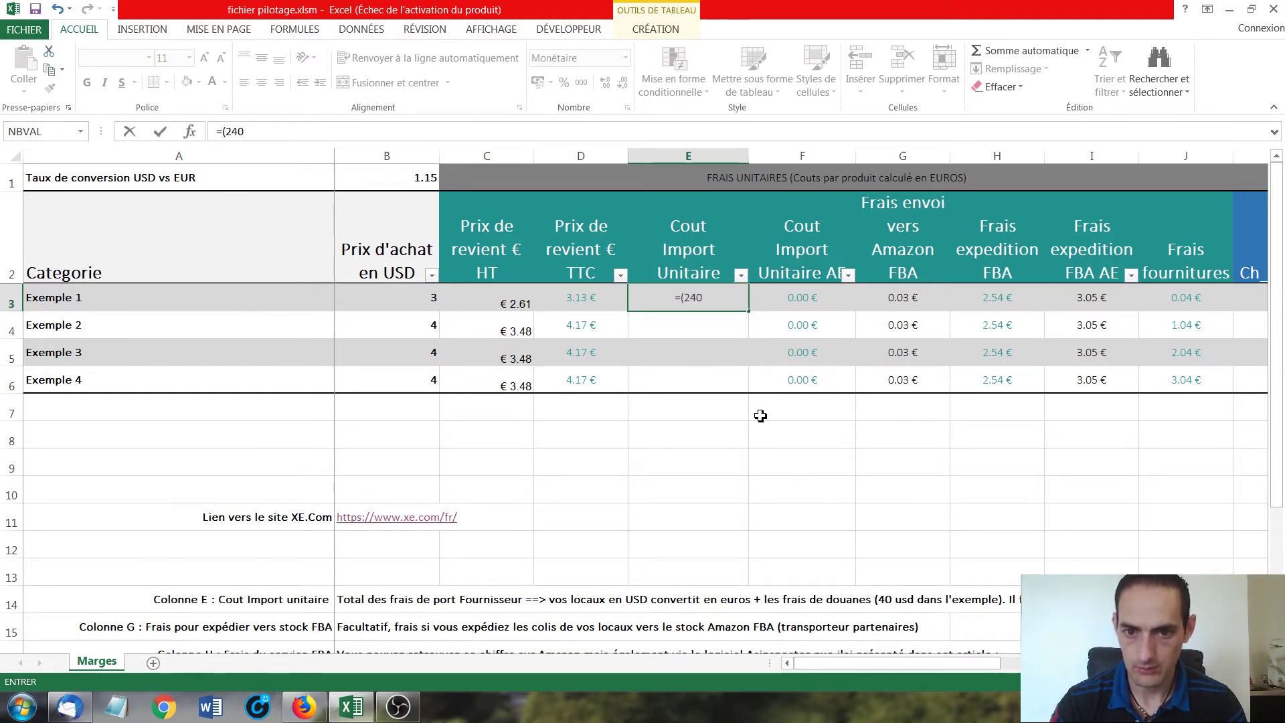
text(/)
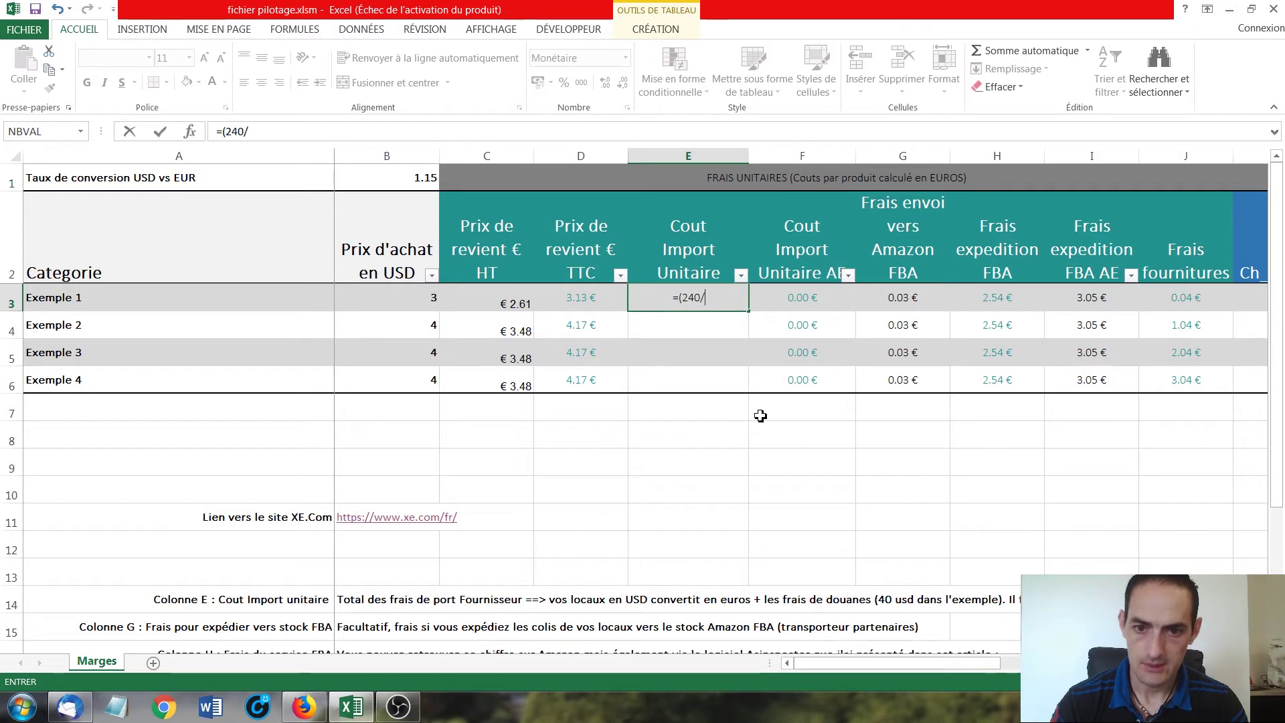
text(100)
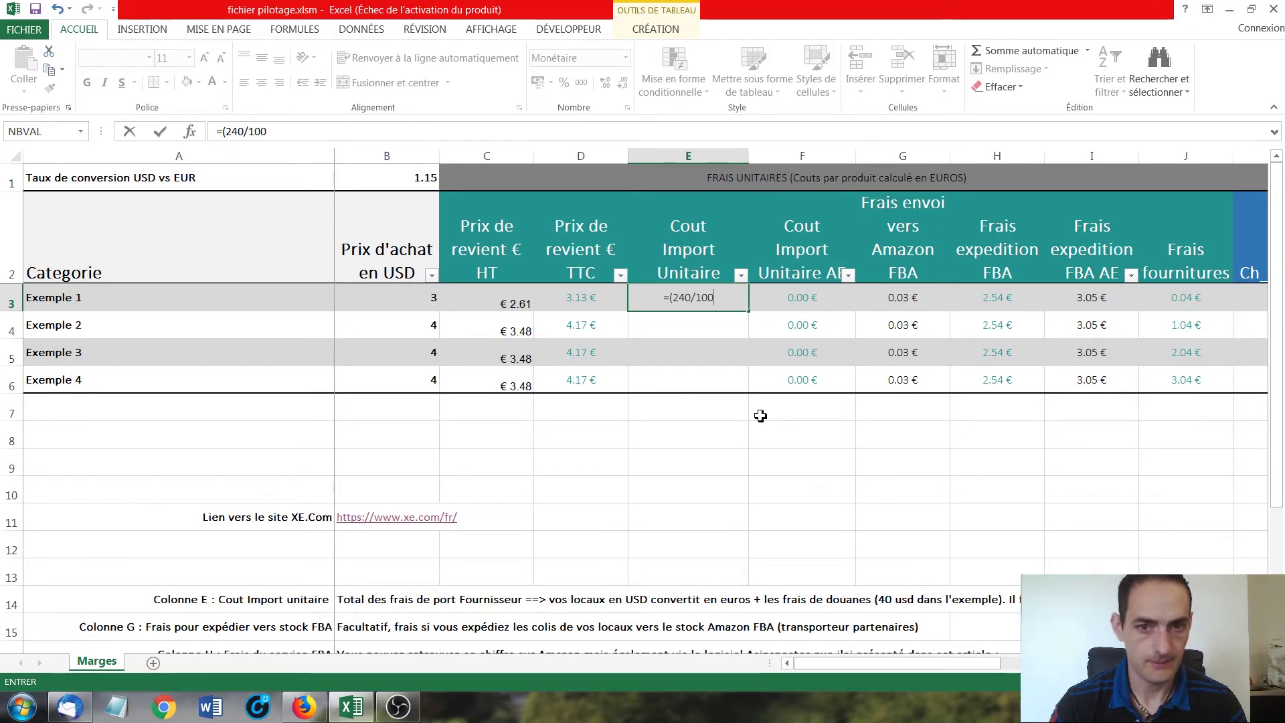
text())
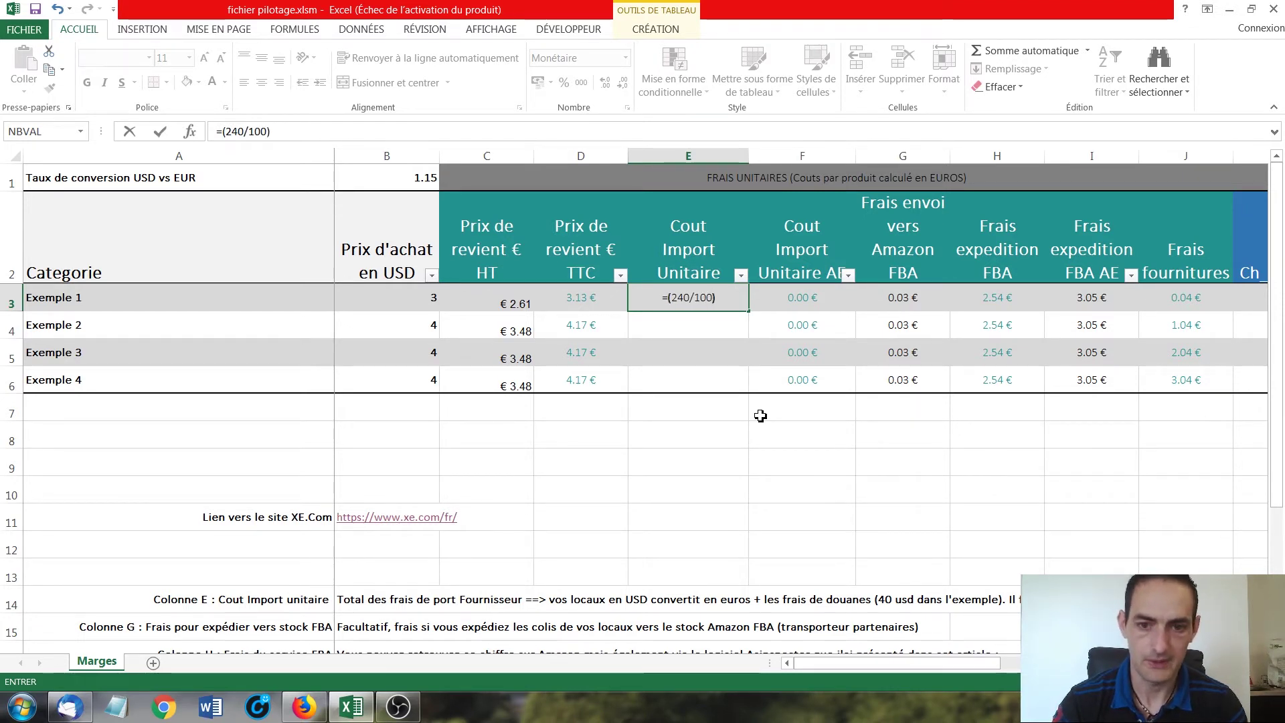
text(/1.)
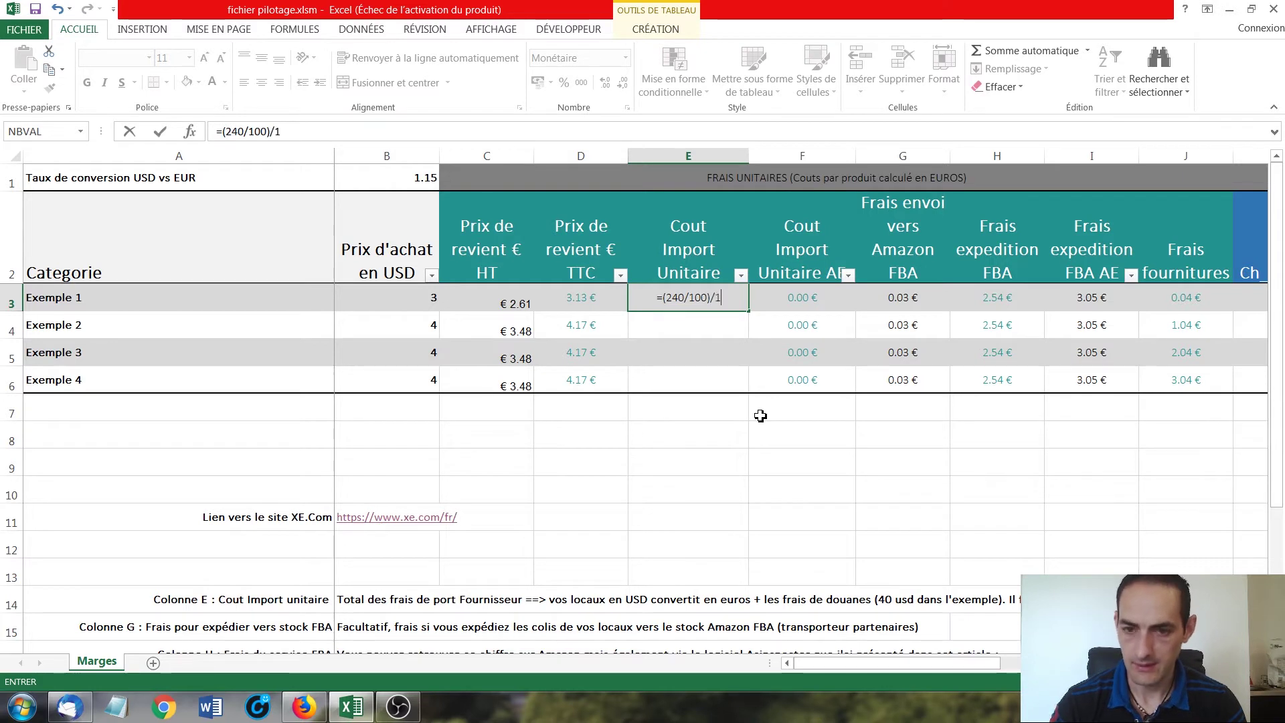
key(BackSpace)
key(BackSpace)
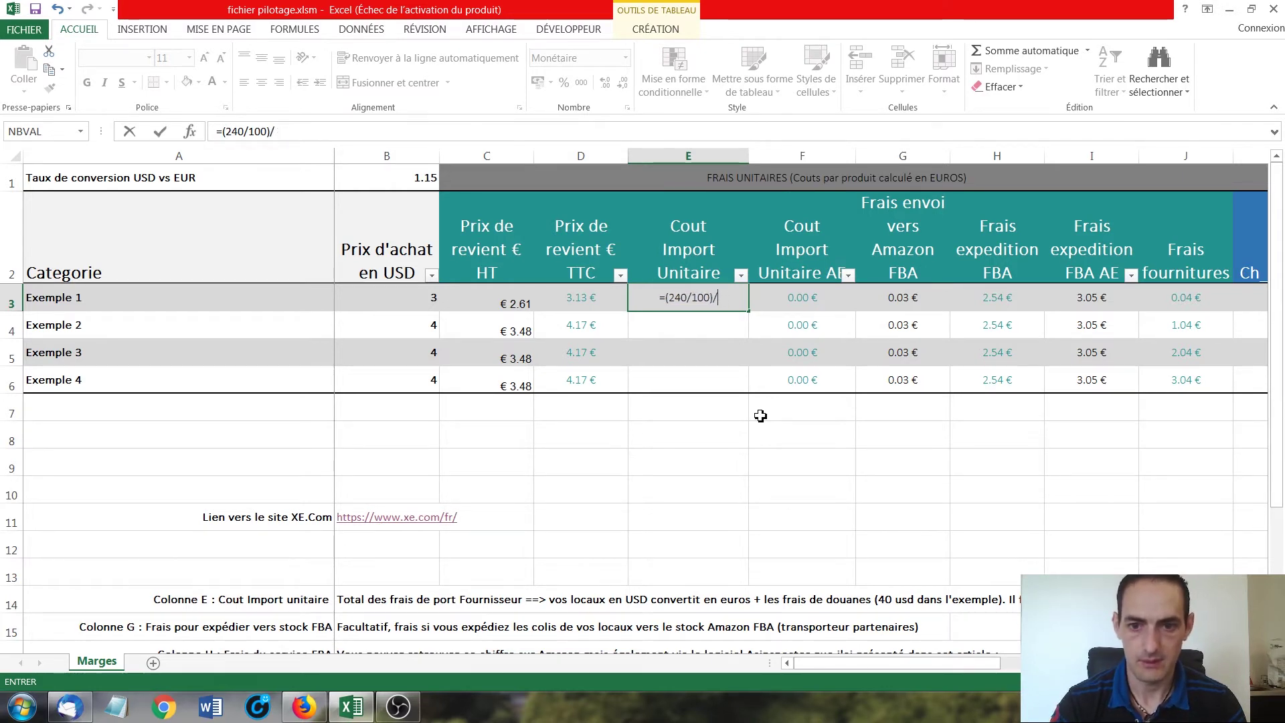
click(409, 186)
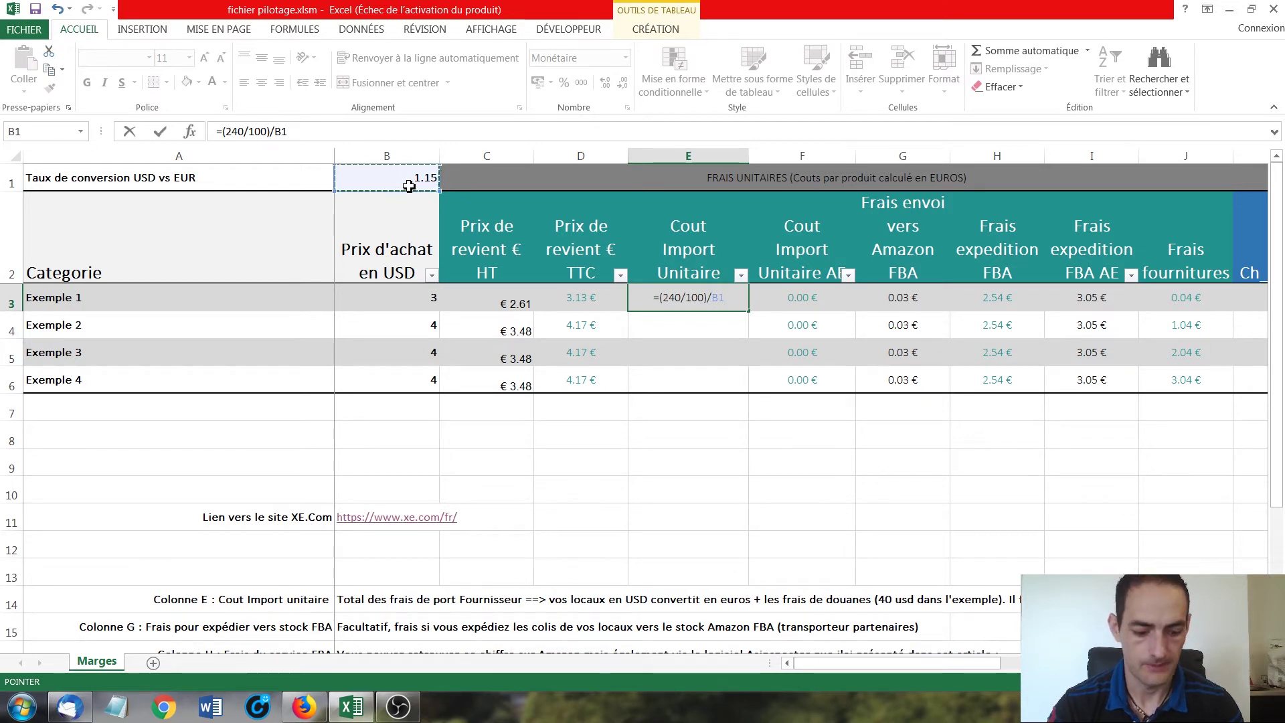
key(F4)
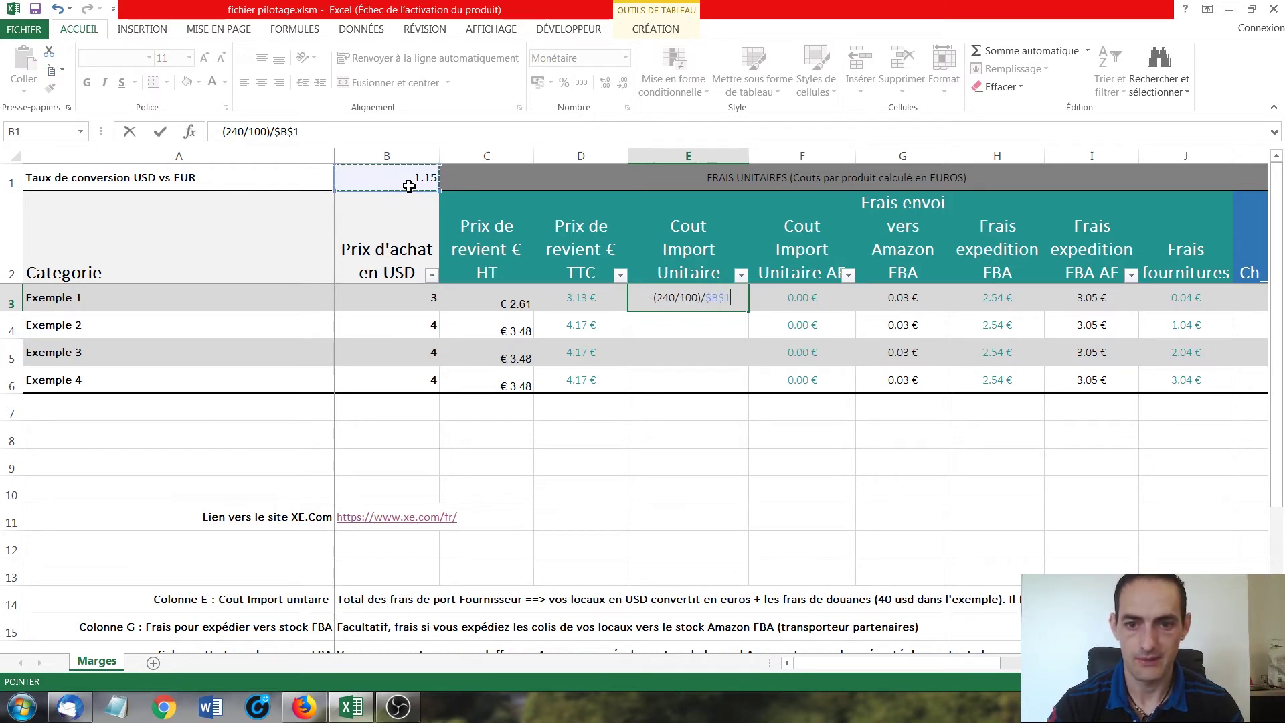
key(Return)
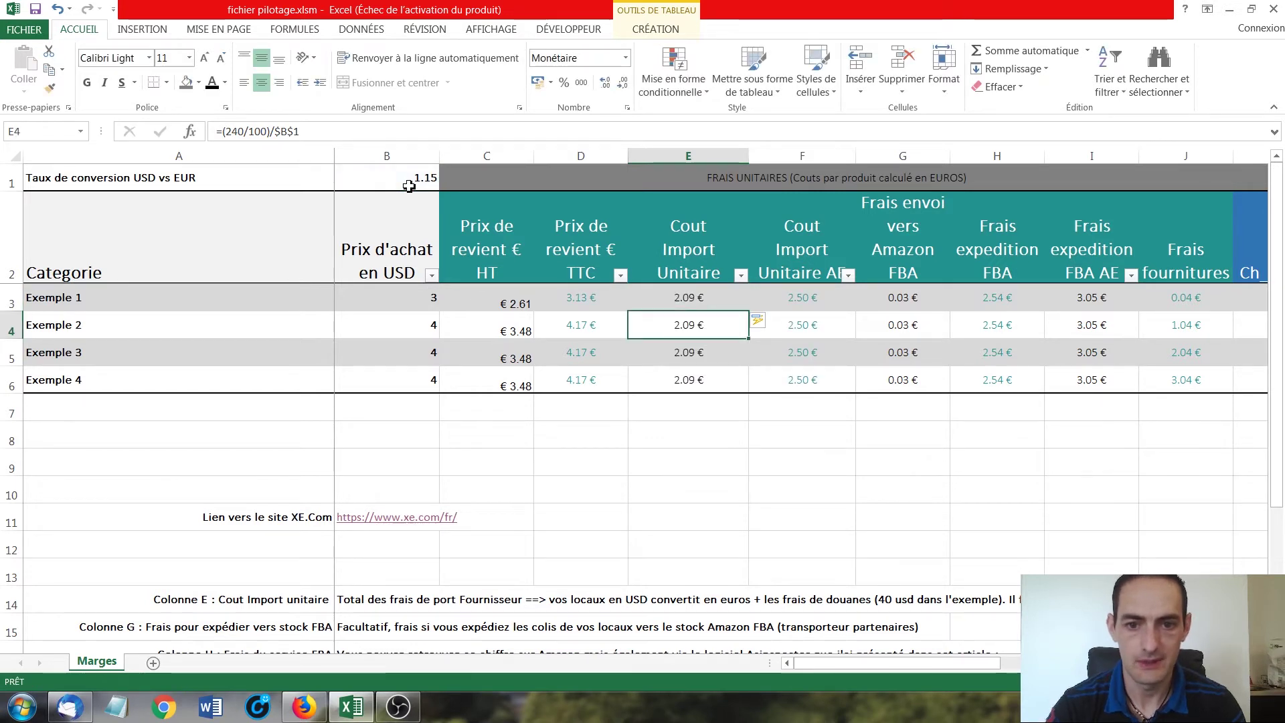
click(688, 298)
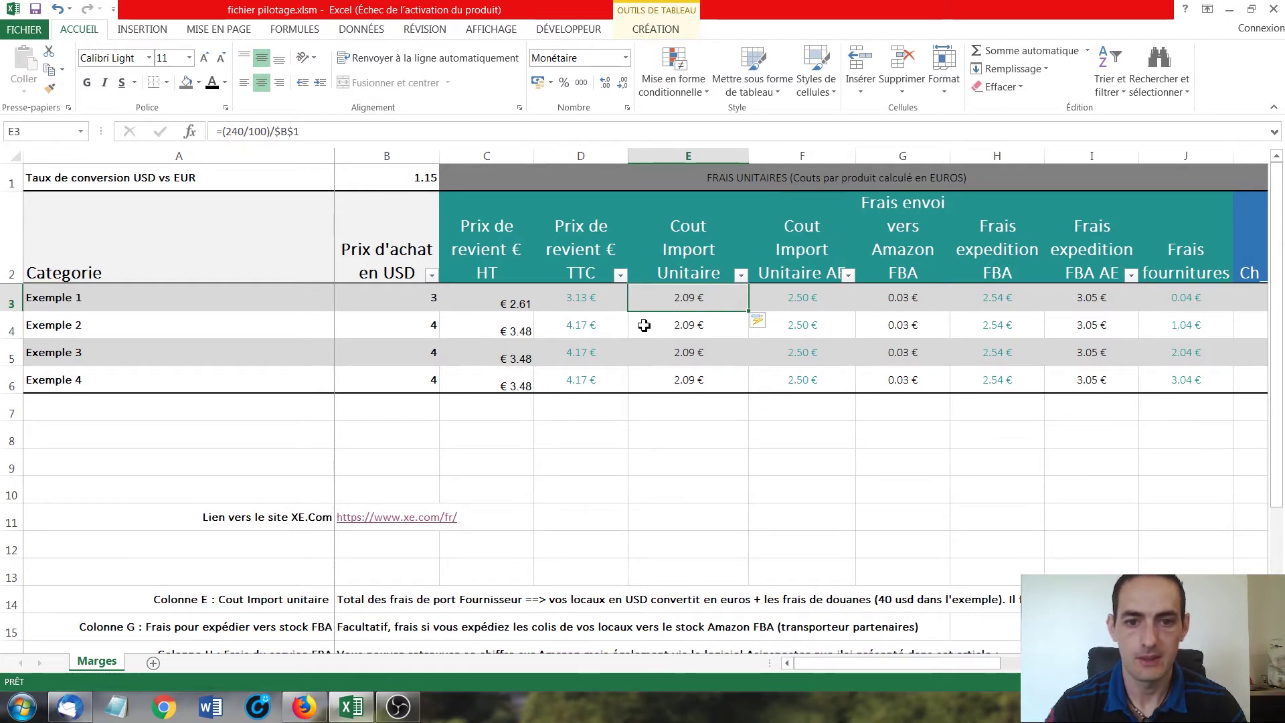
click(703, 320)
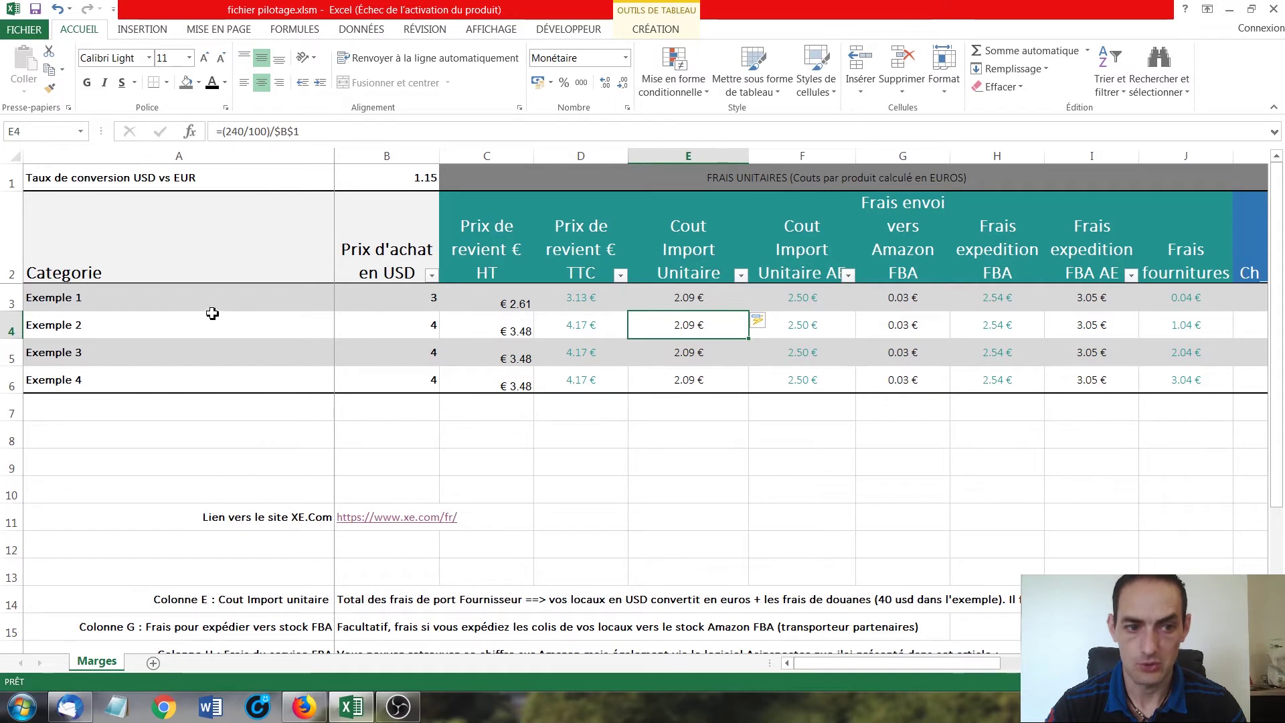
click(696, 301)
click(818, 301)
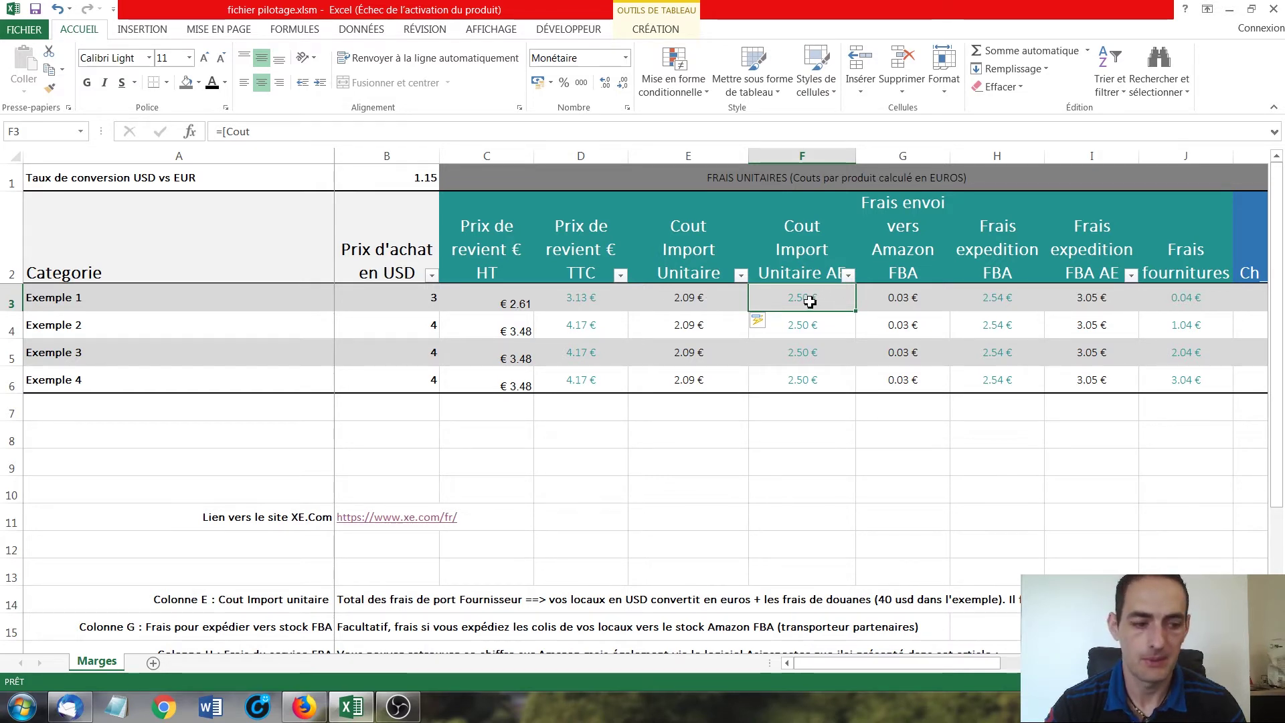
- Enter the formula =(7/100) for Exemple 1's Frais envoi vers Amazon FBA in cell G3
click(889, 301)
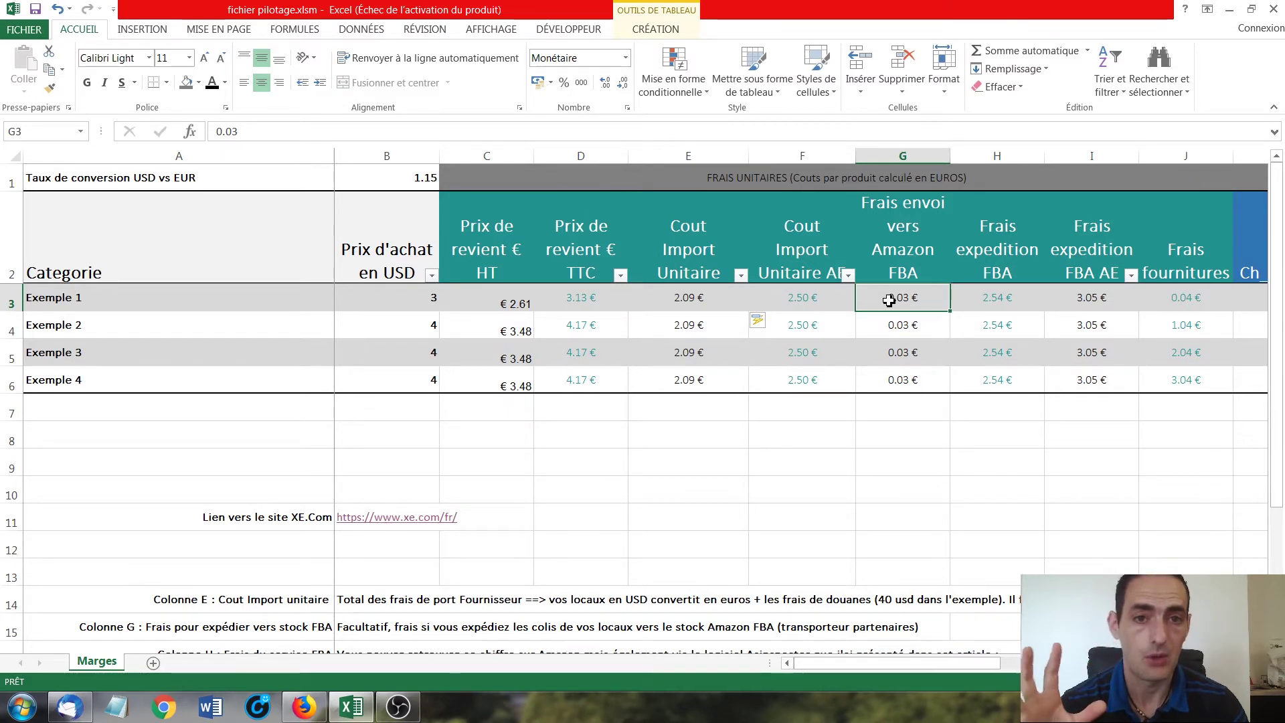
scroll(576, 356, down, 2)
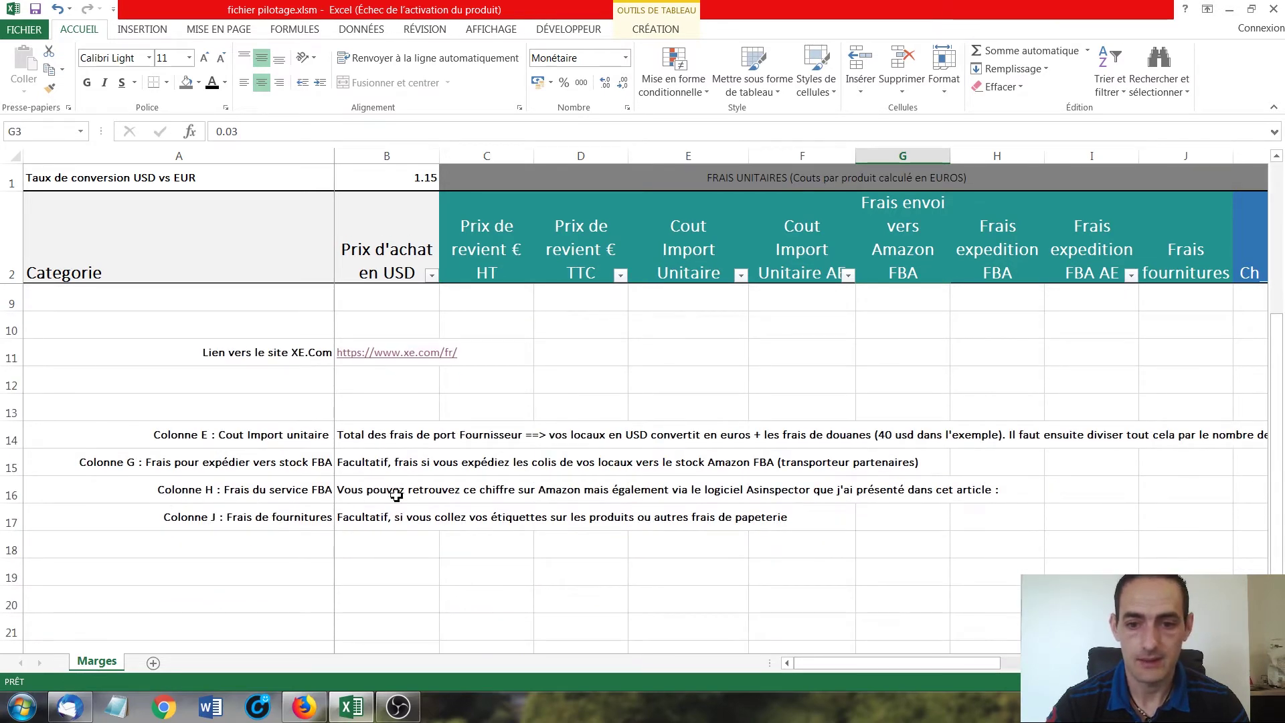
scroll(417, 465, up, 2)
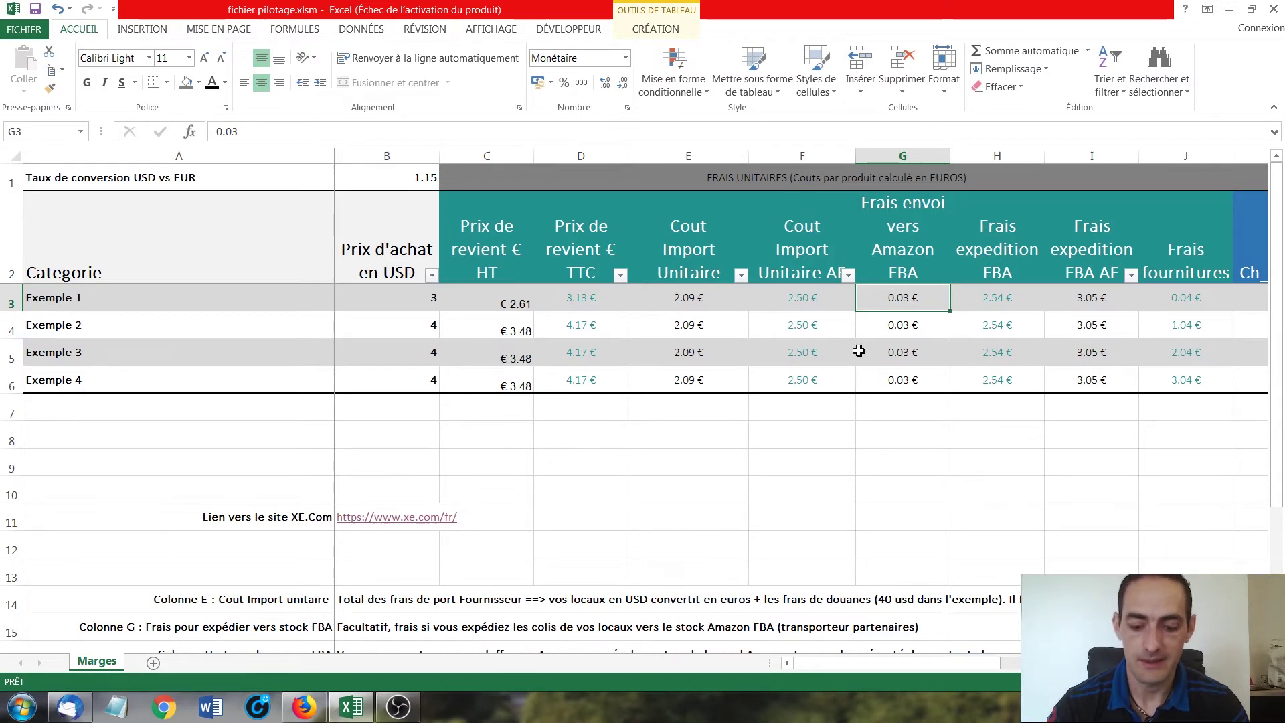
text(=)
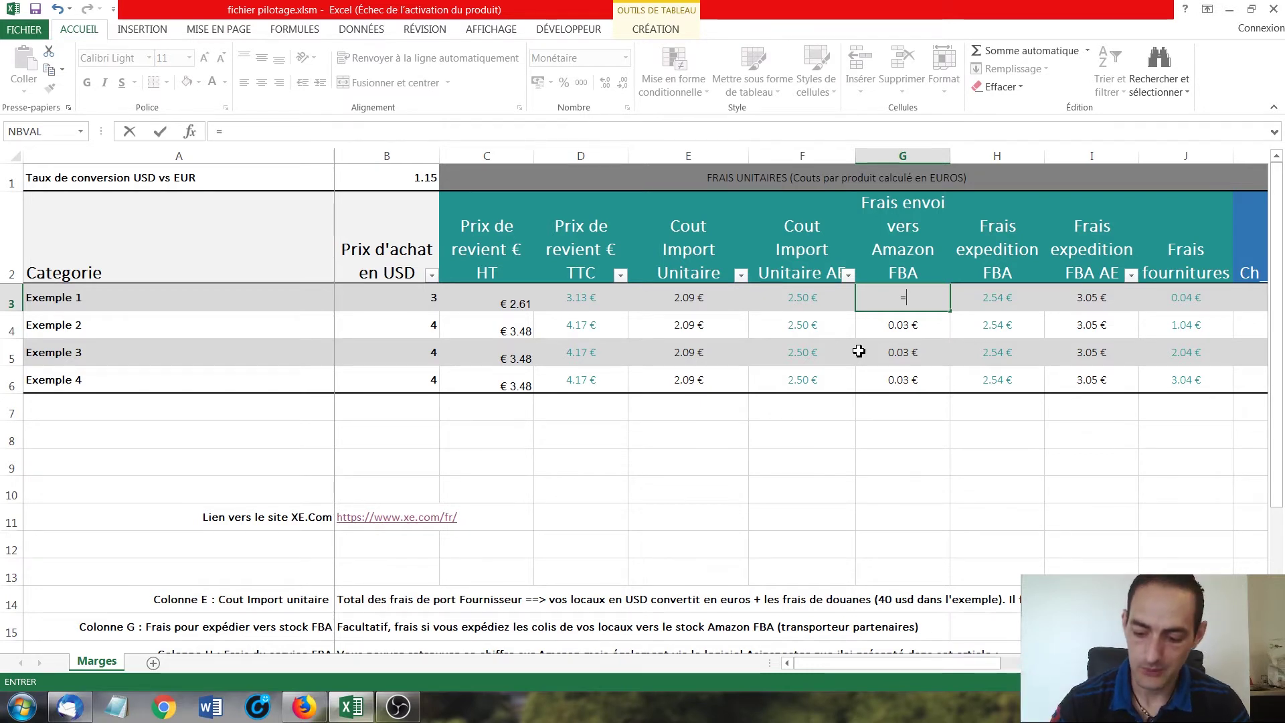
text((7)
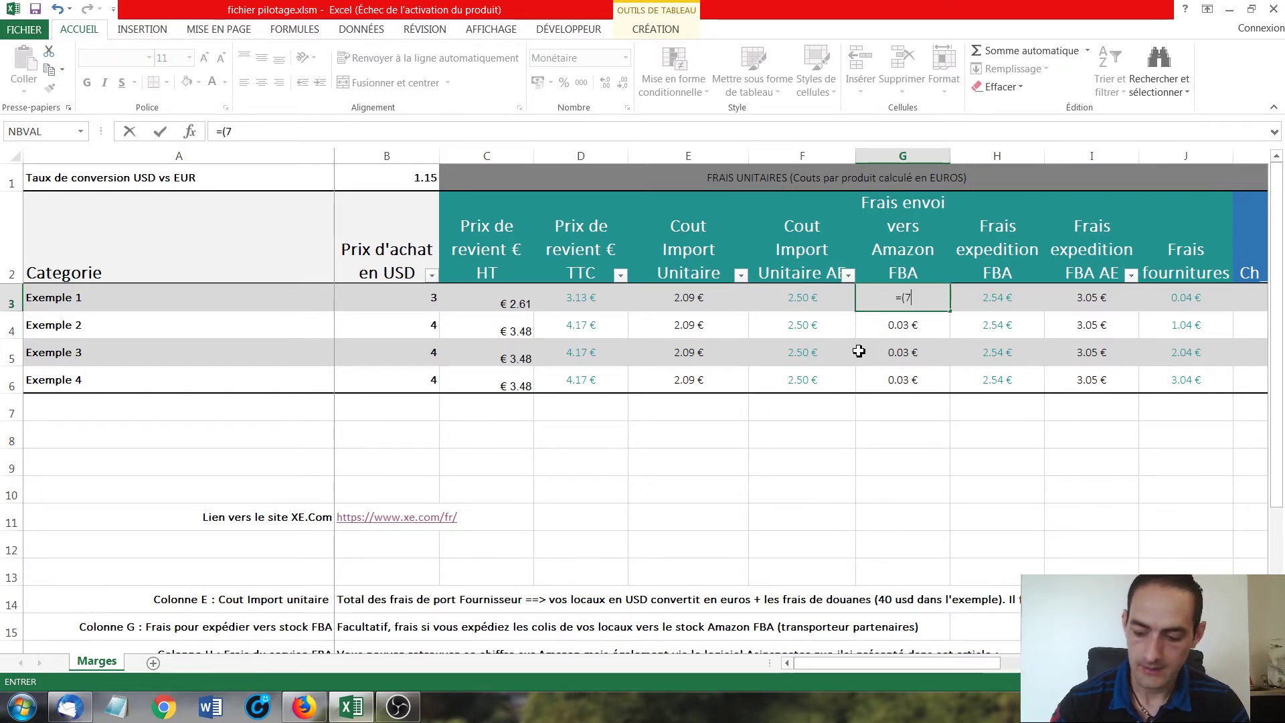
text(/100)
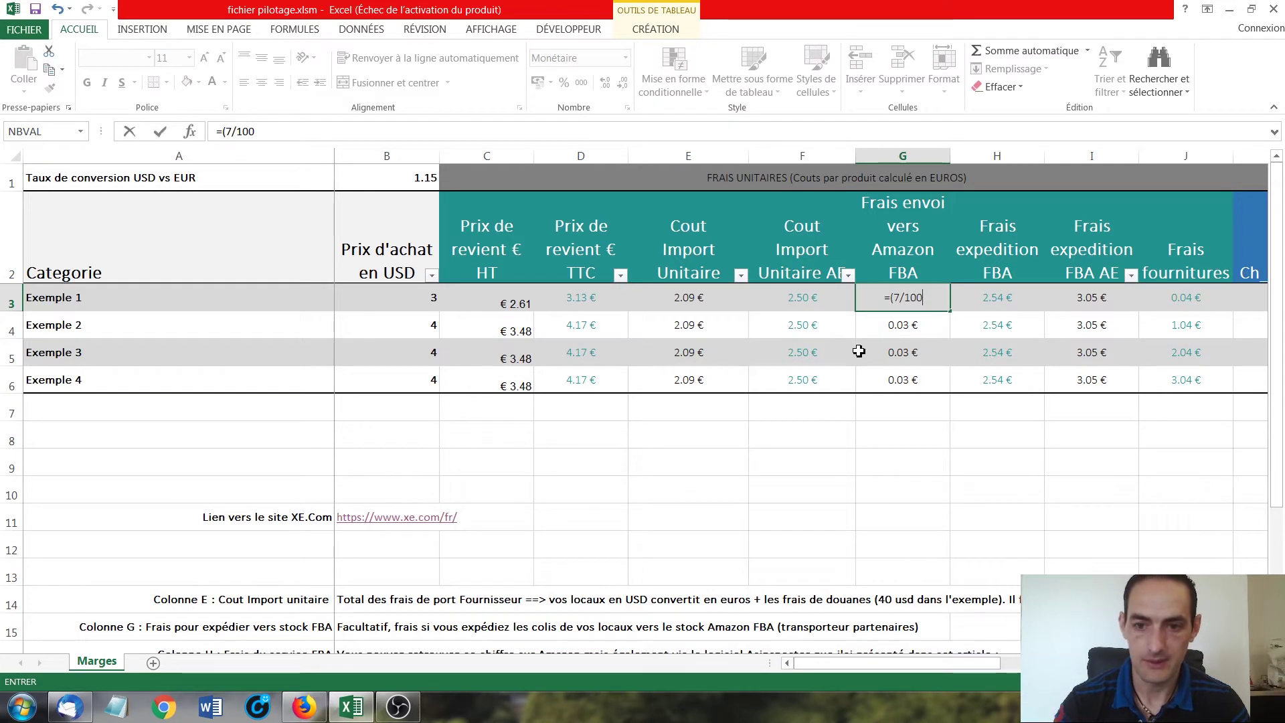
text())
key(Return)
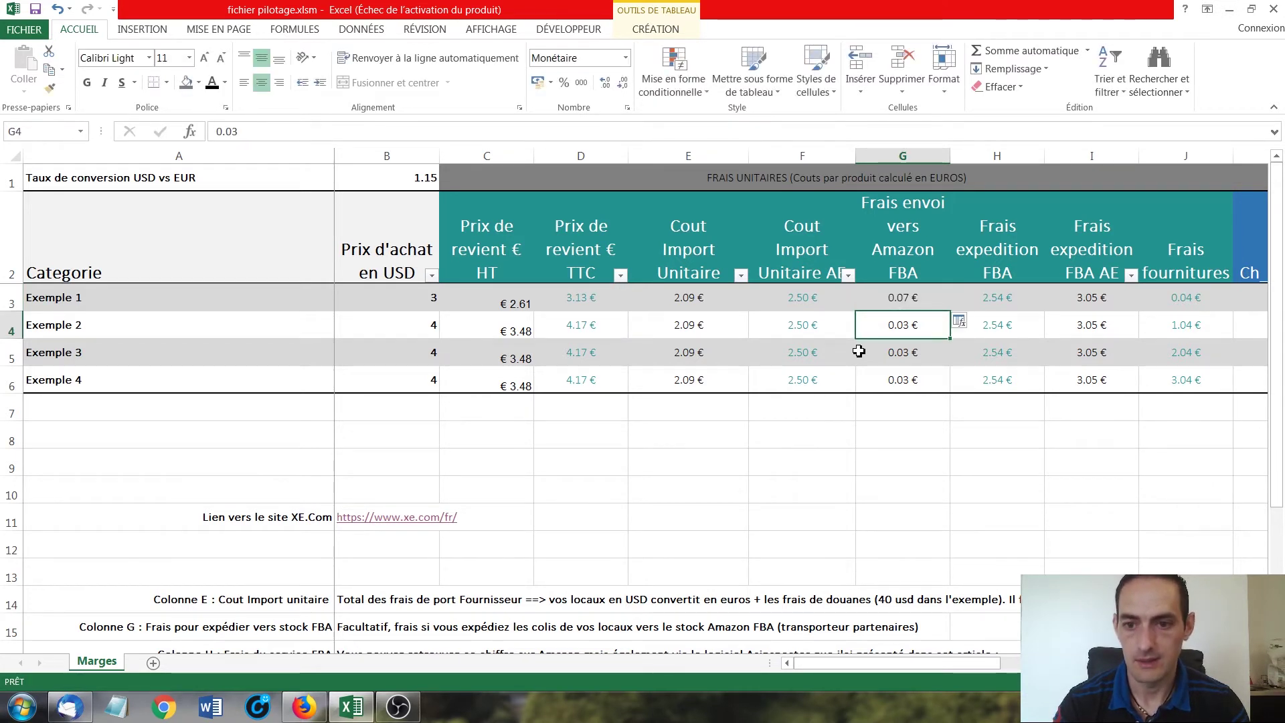
click(895, 299)
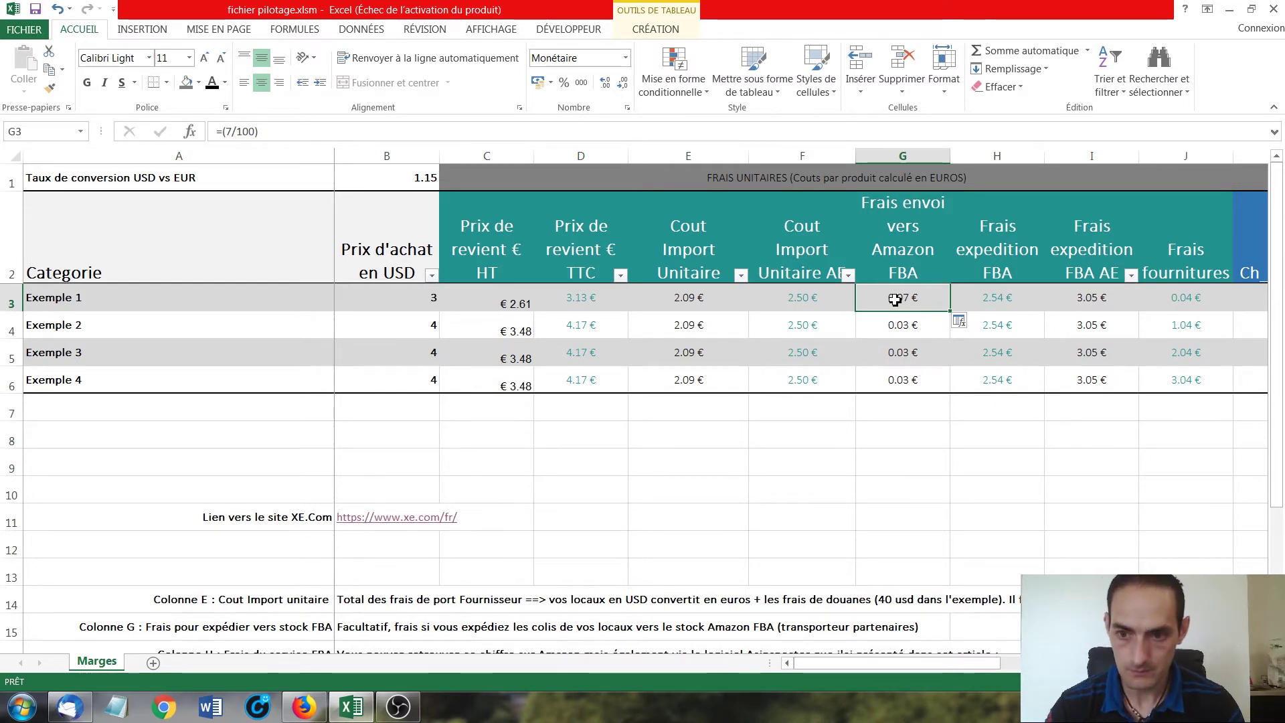
key(Right)
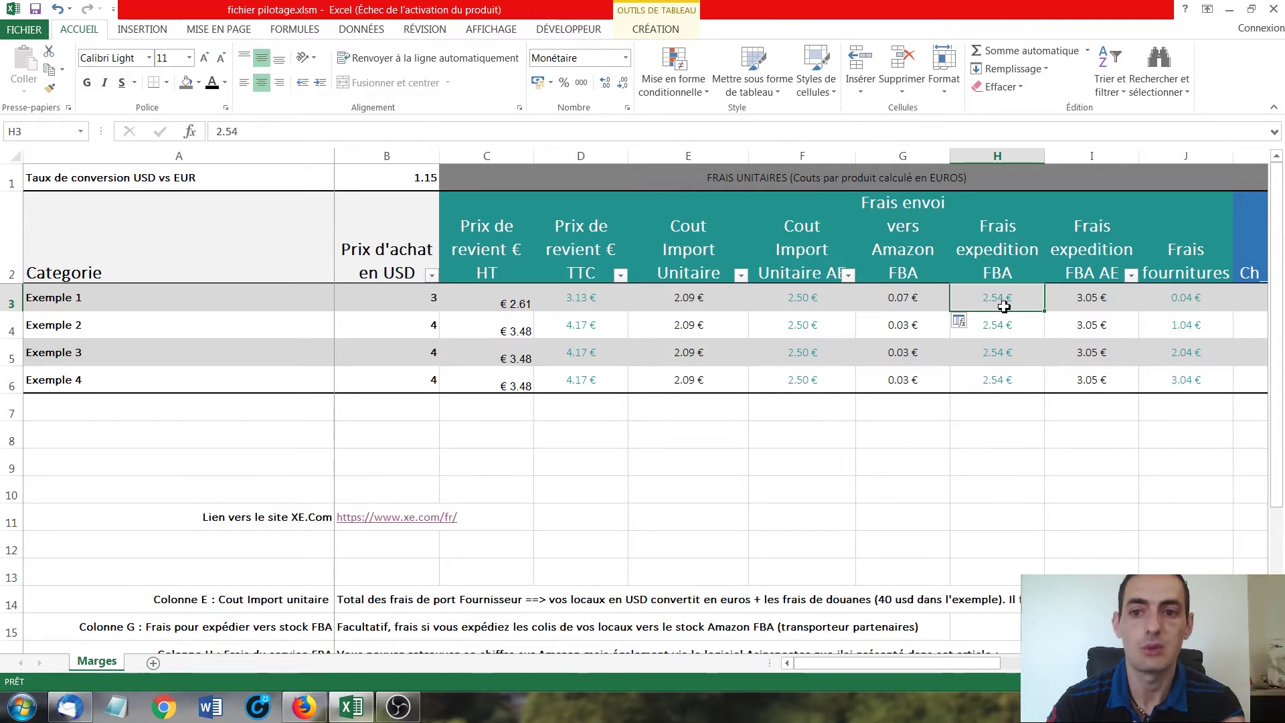
click(1079, 297)
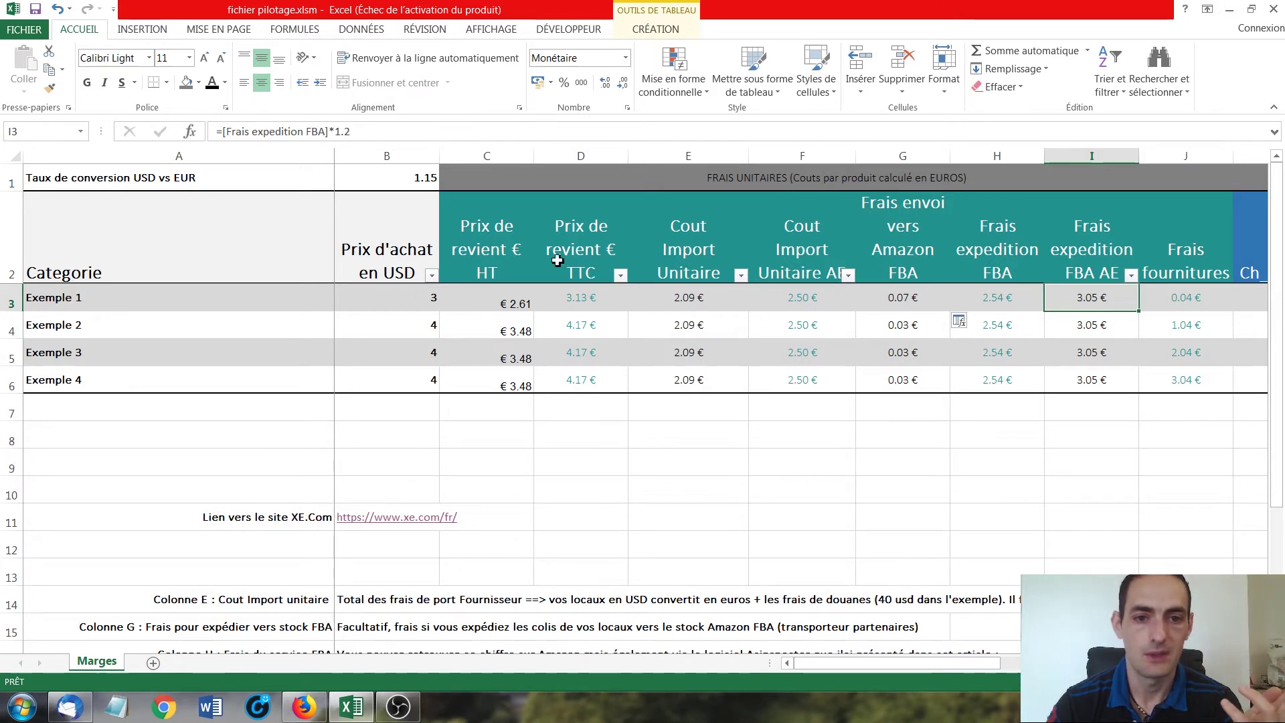
- Add AE to the column D header so that it reads "Prix de revient € TTC AE"
click(597, 273)
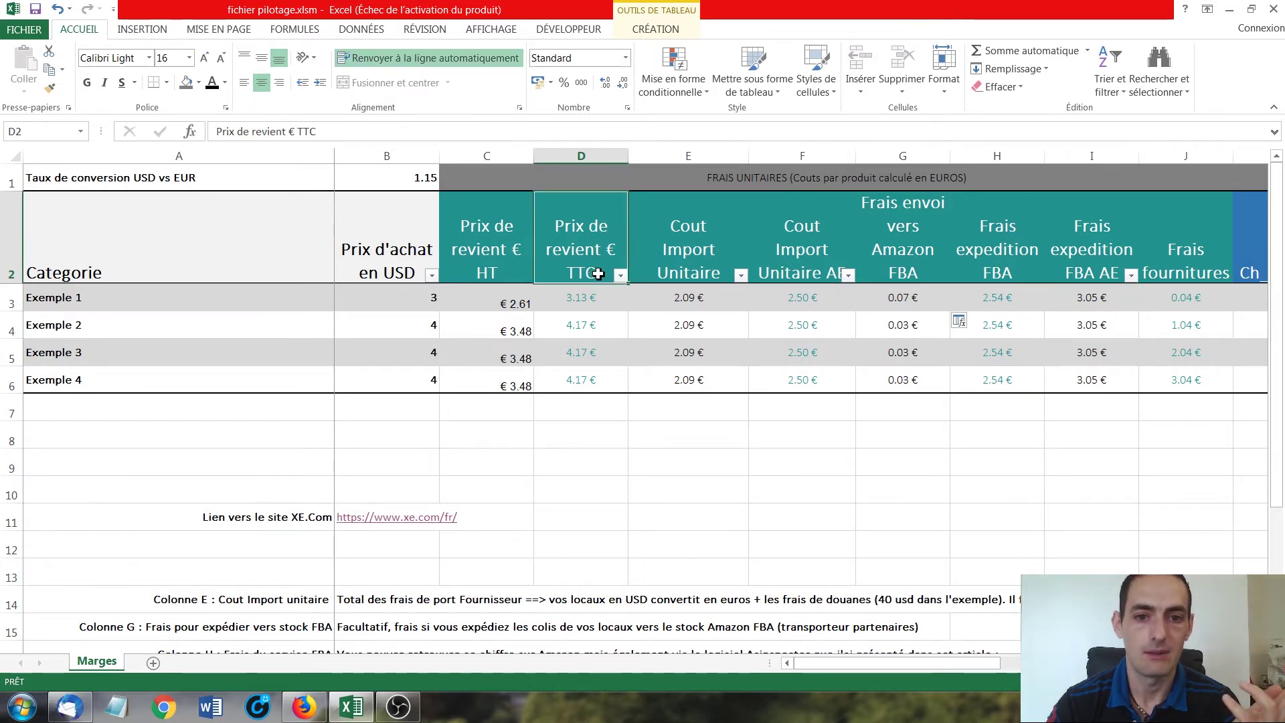
double_click(597, 273)
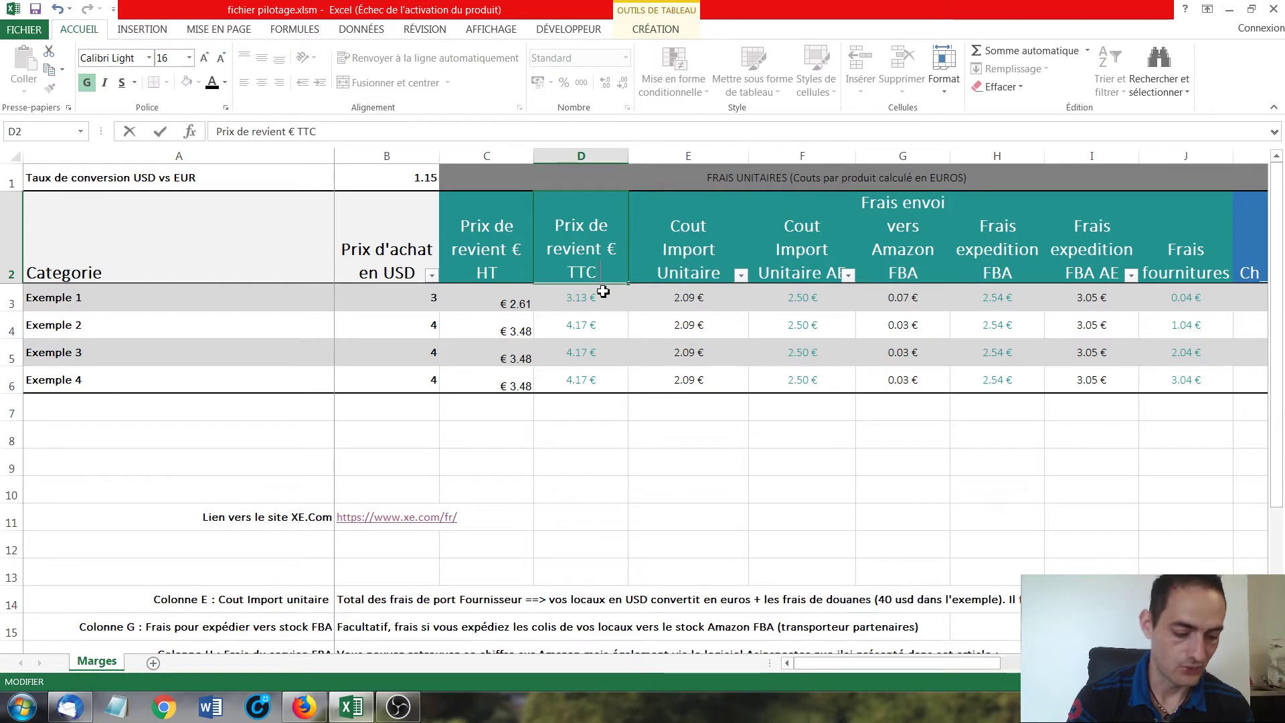
text(AE)
click(659, 462)
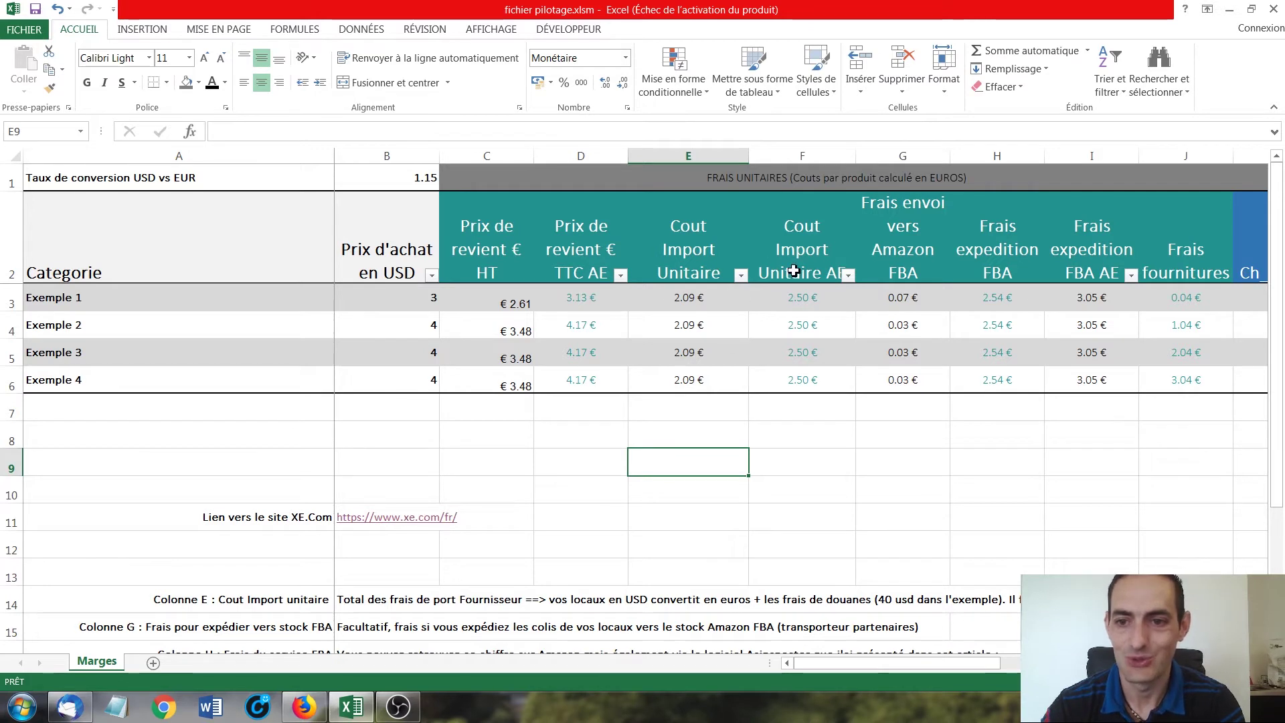
click(1018, 270)
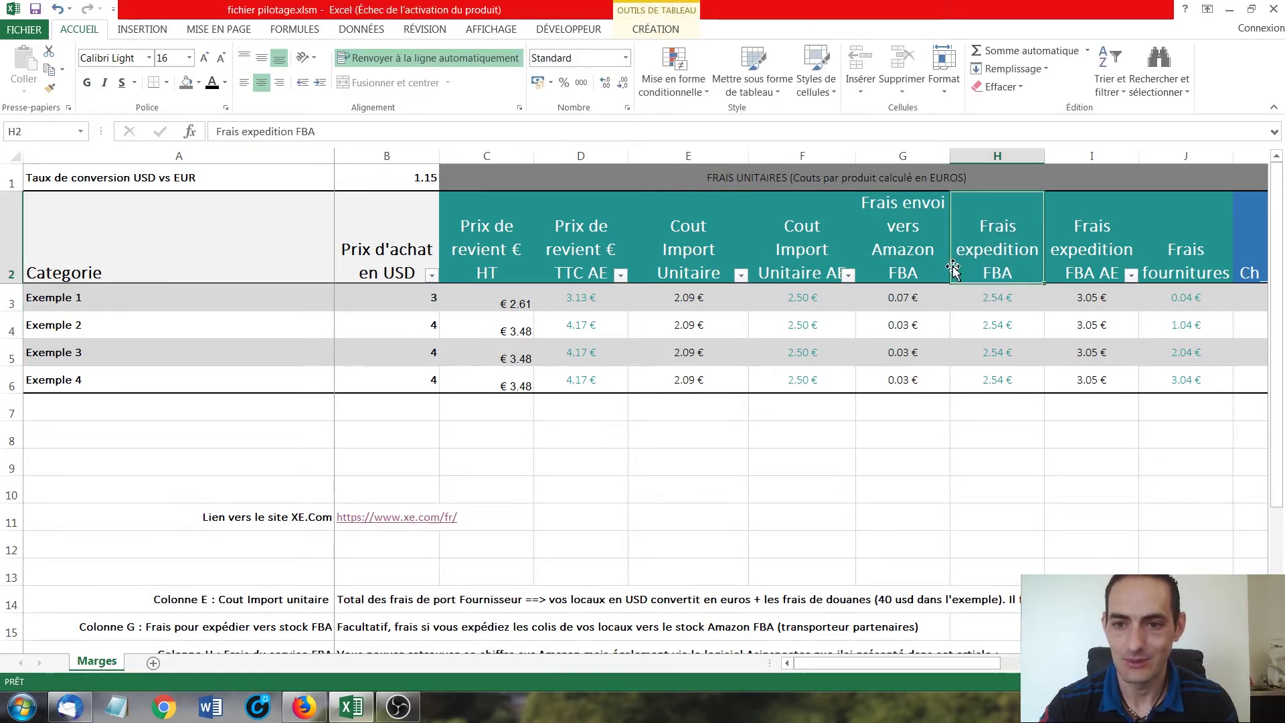
click(900, 303)
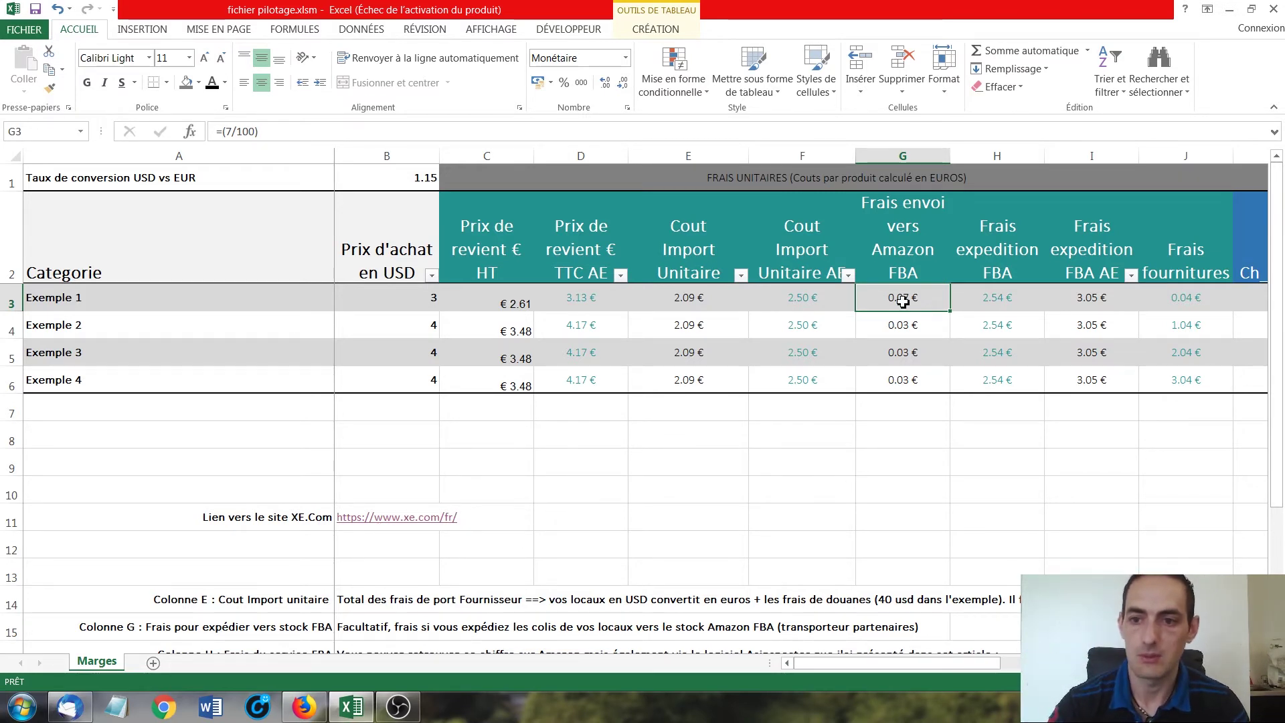
click(1012, 300)
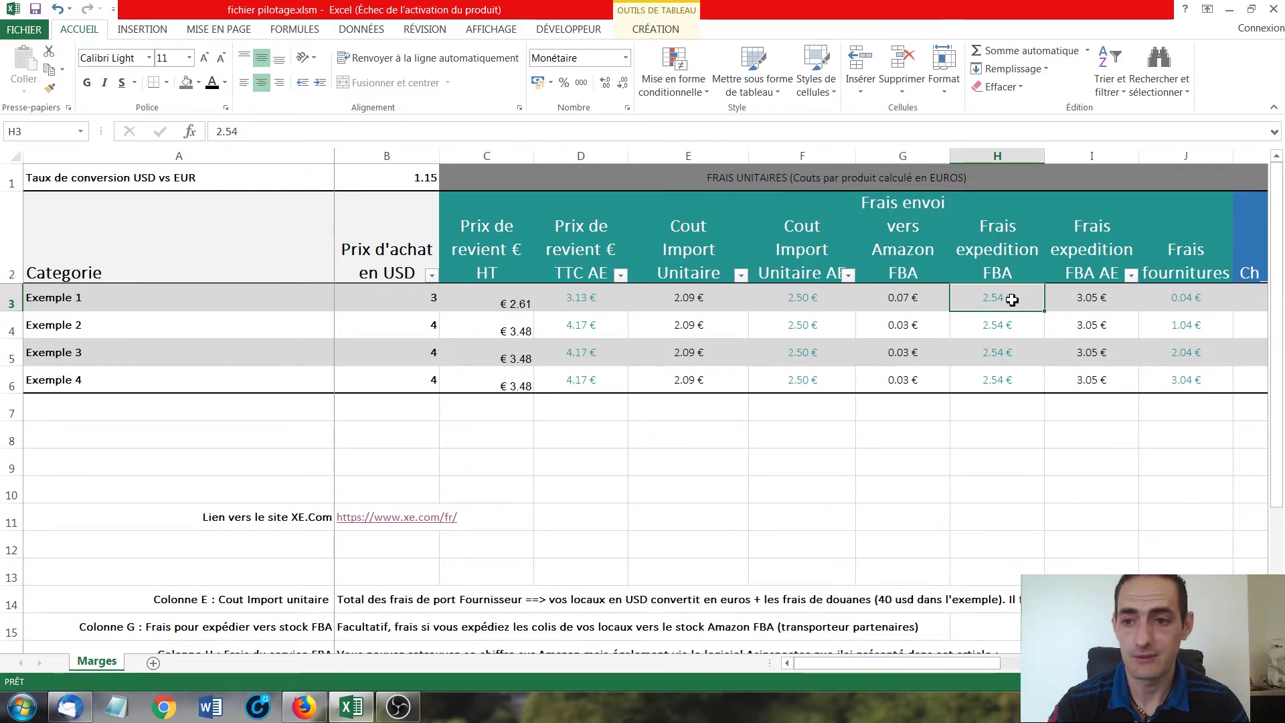
click(1105, 303)
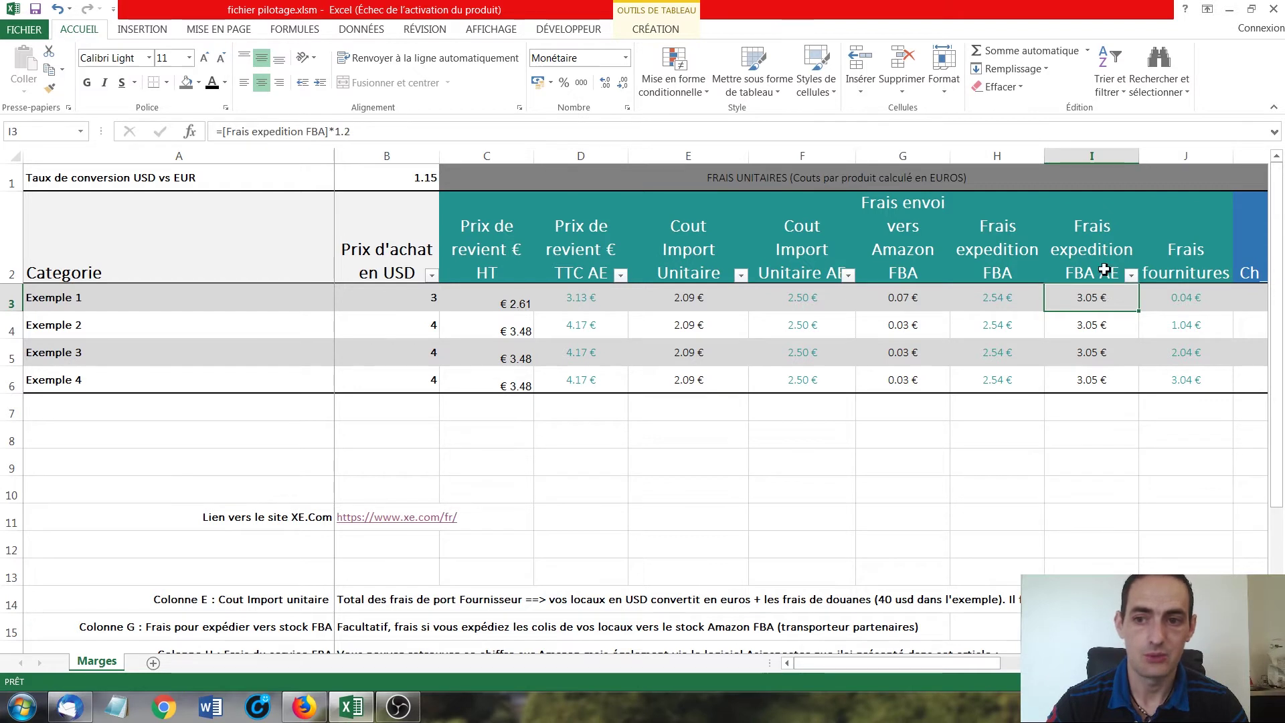
click(1007, 301)
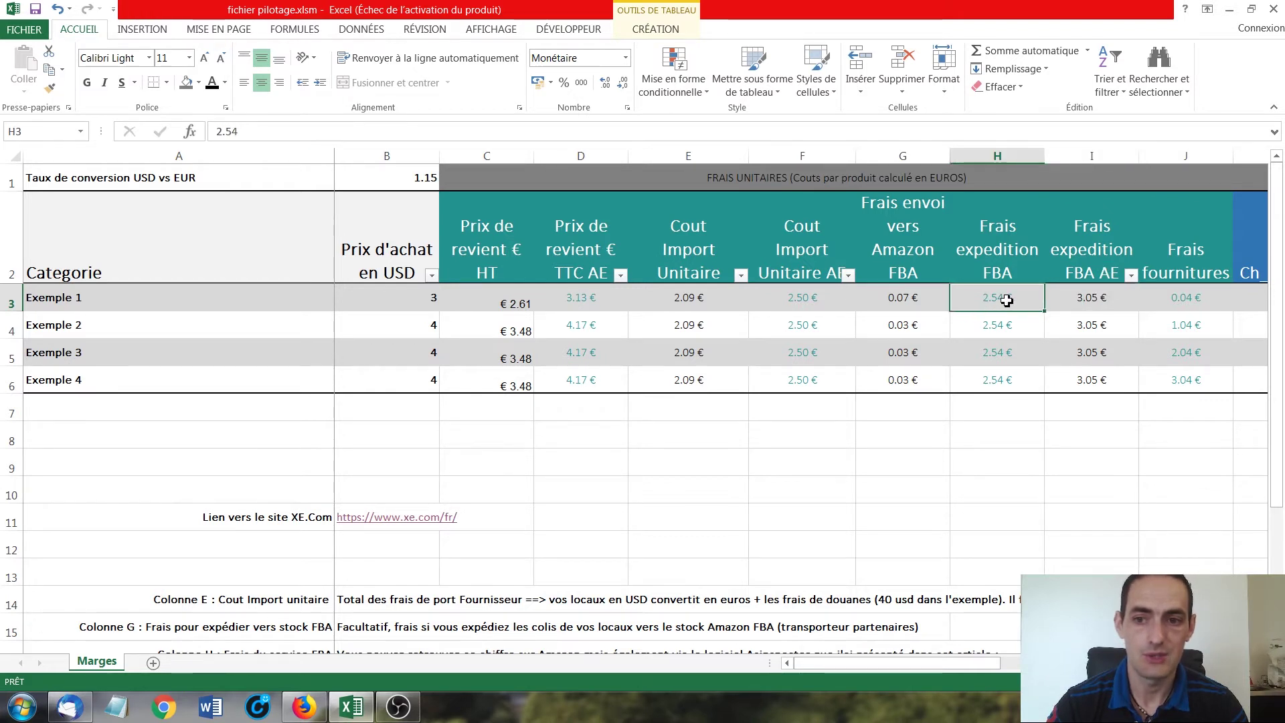
- Set Exemple 1's Frais fournitures to 0 in cell J3
click(1111, 304)
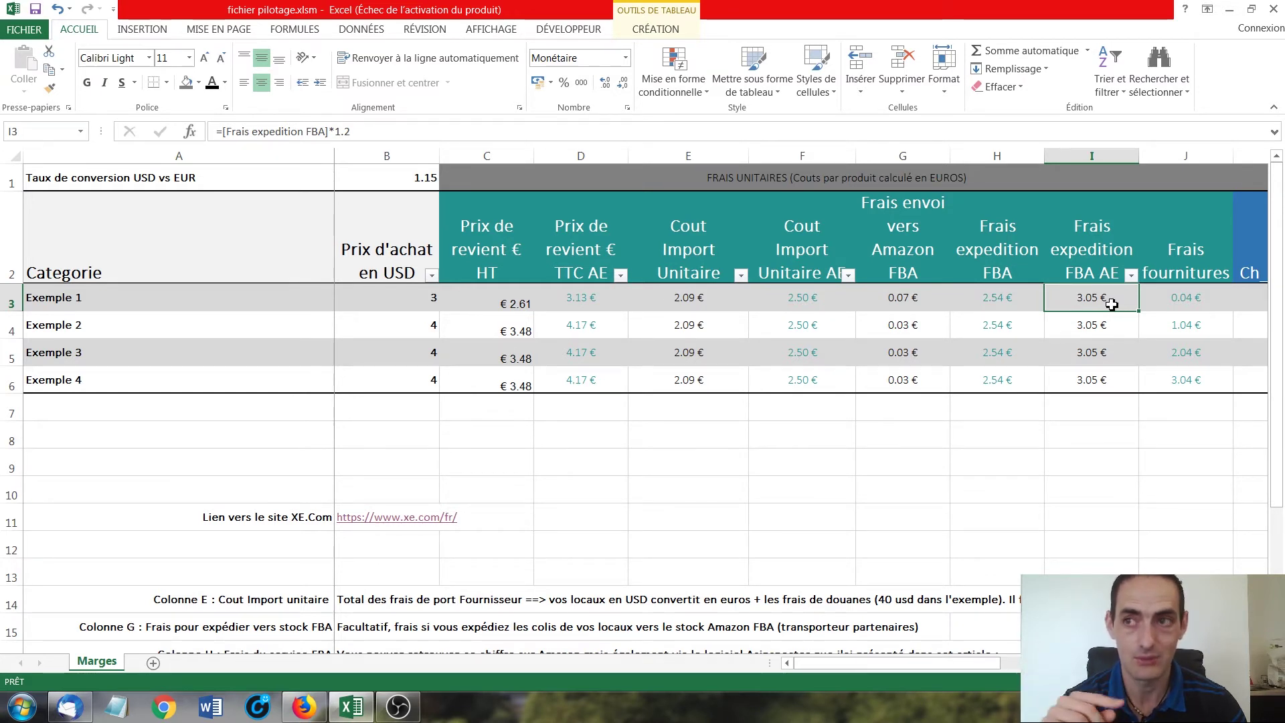
key(Right)
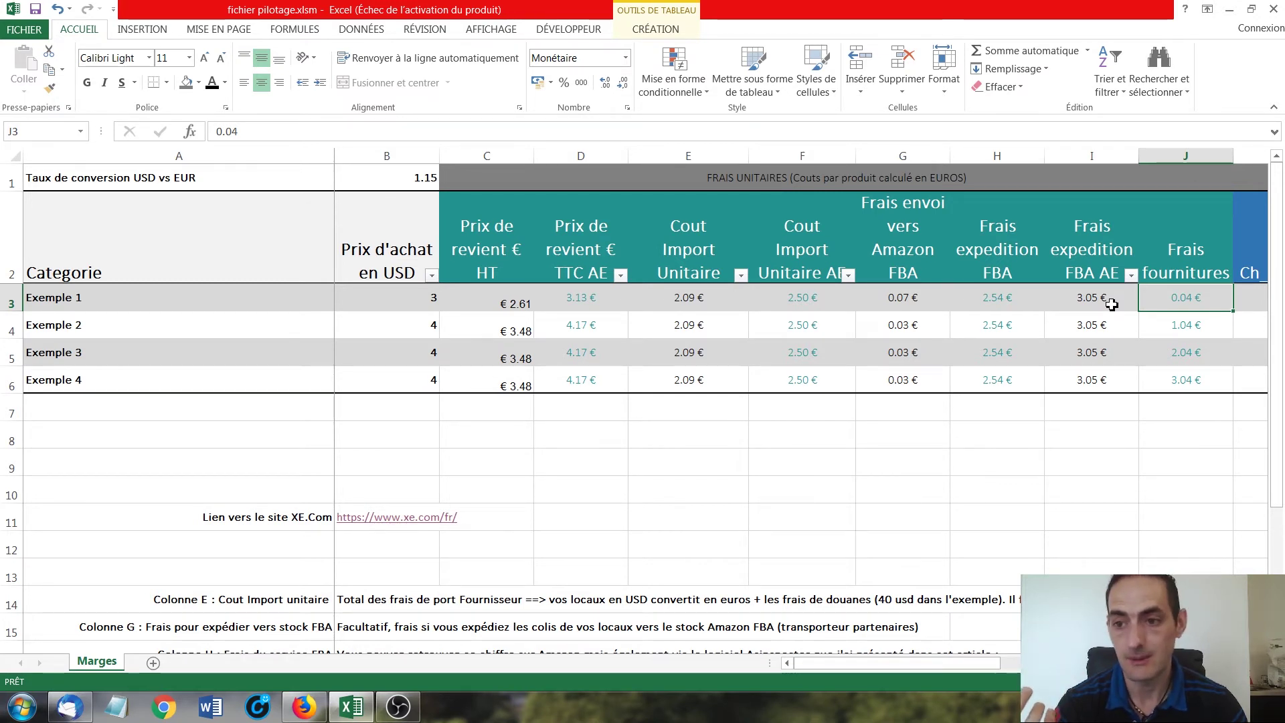
text(0)
key(Return)
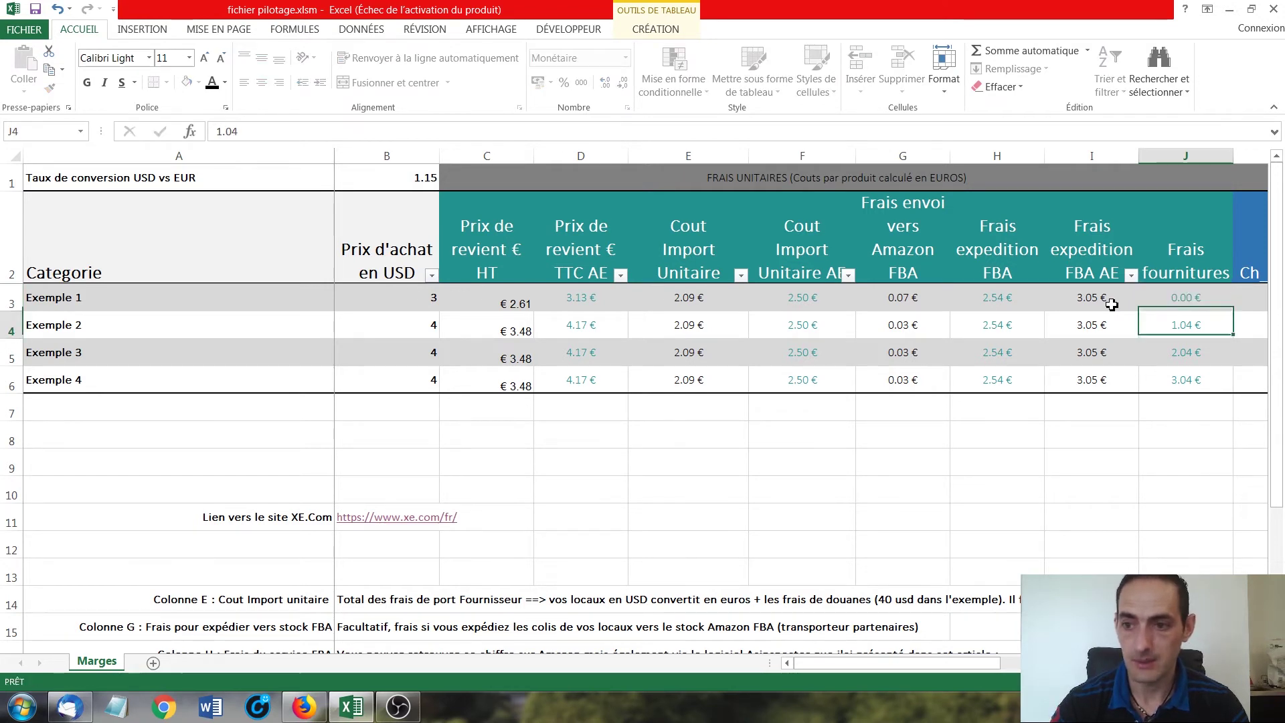
key(Up)
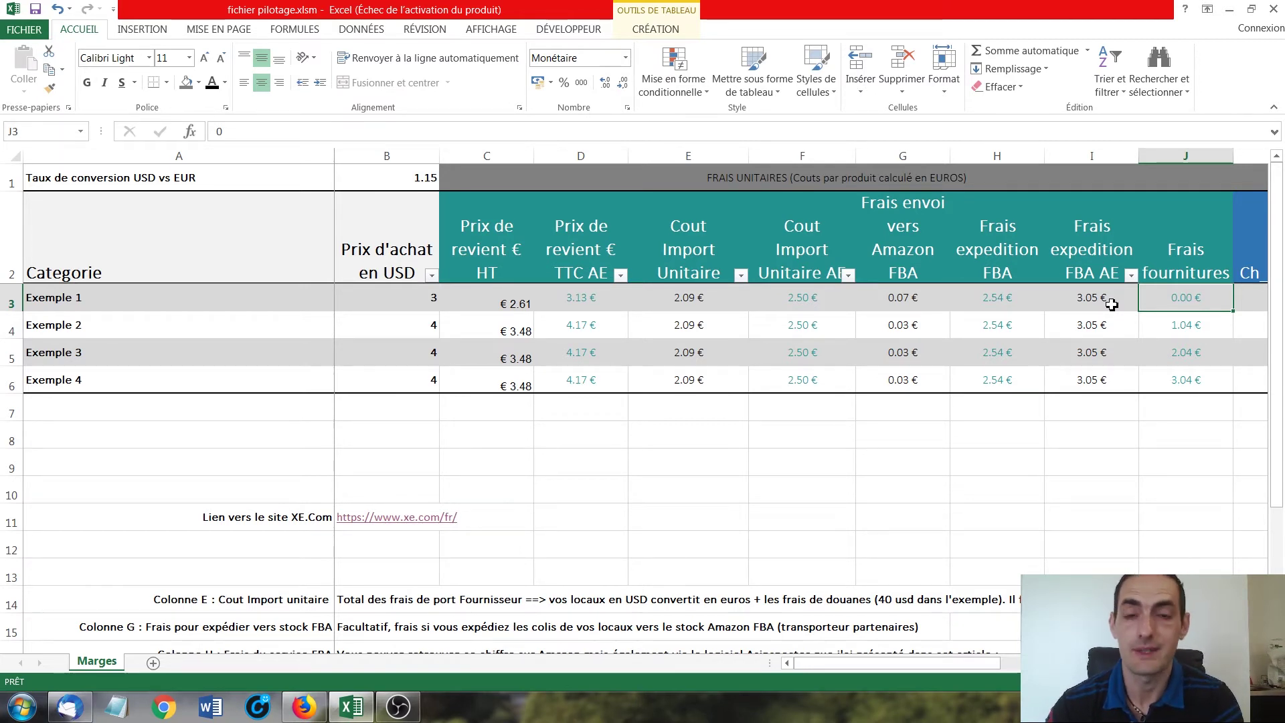
- Examine the variable Amazon charges in columns K and L and the C_rev Amazon cost columns, including their AE versions
key(Right)
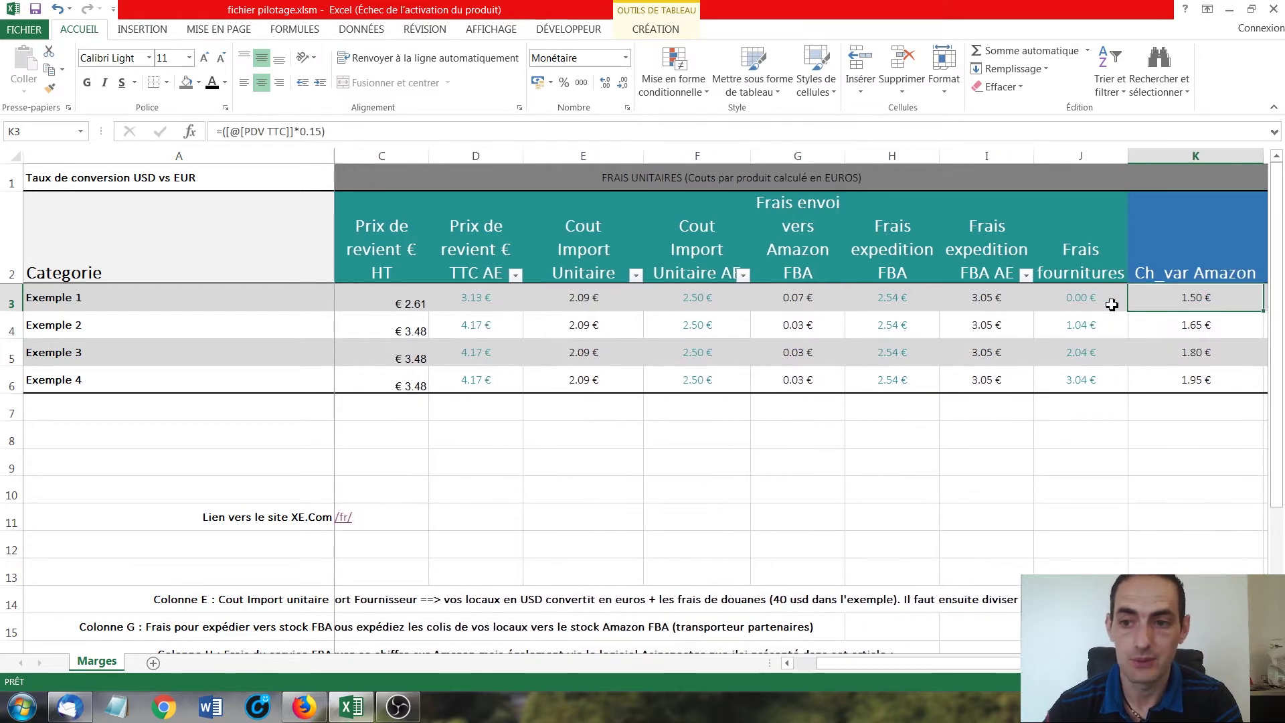
scroll(1112, 304, right, 2)
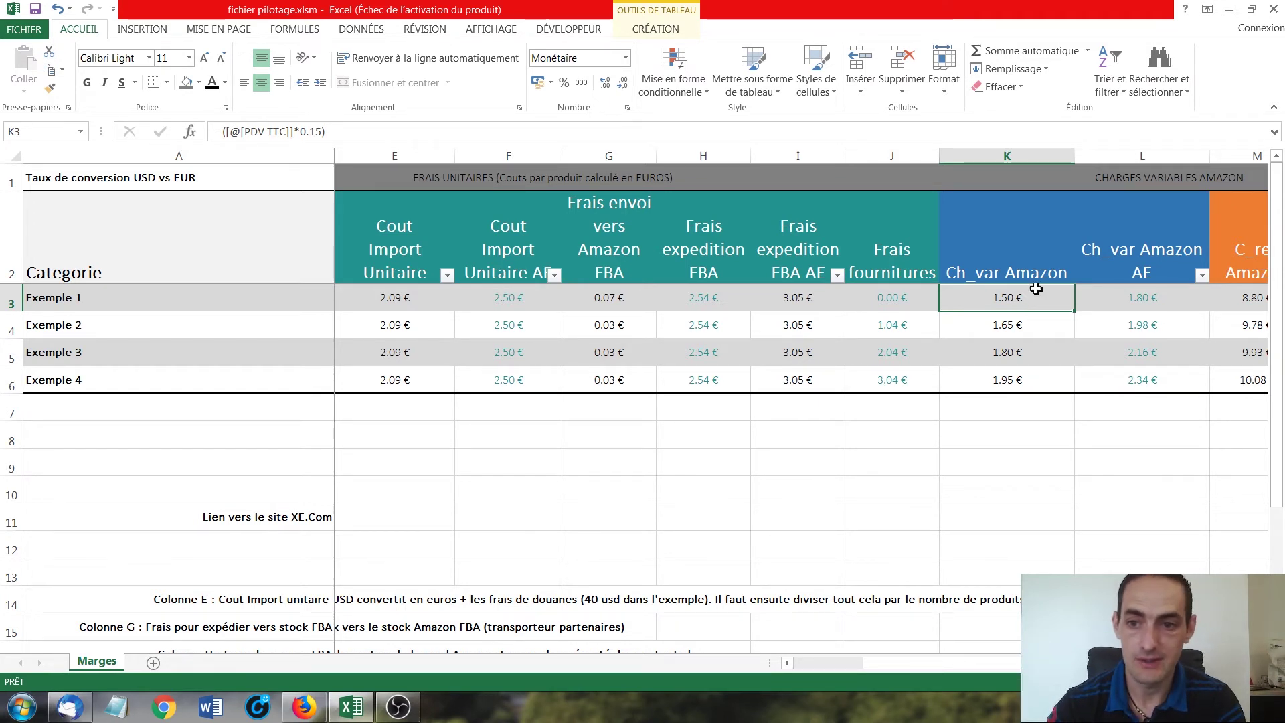
drag(1011, 273, 999, 375)
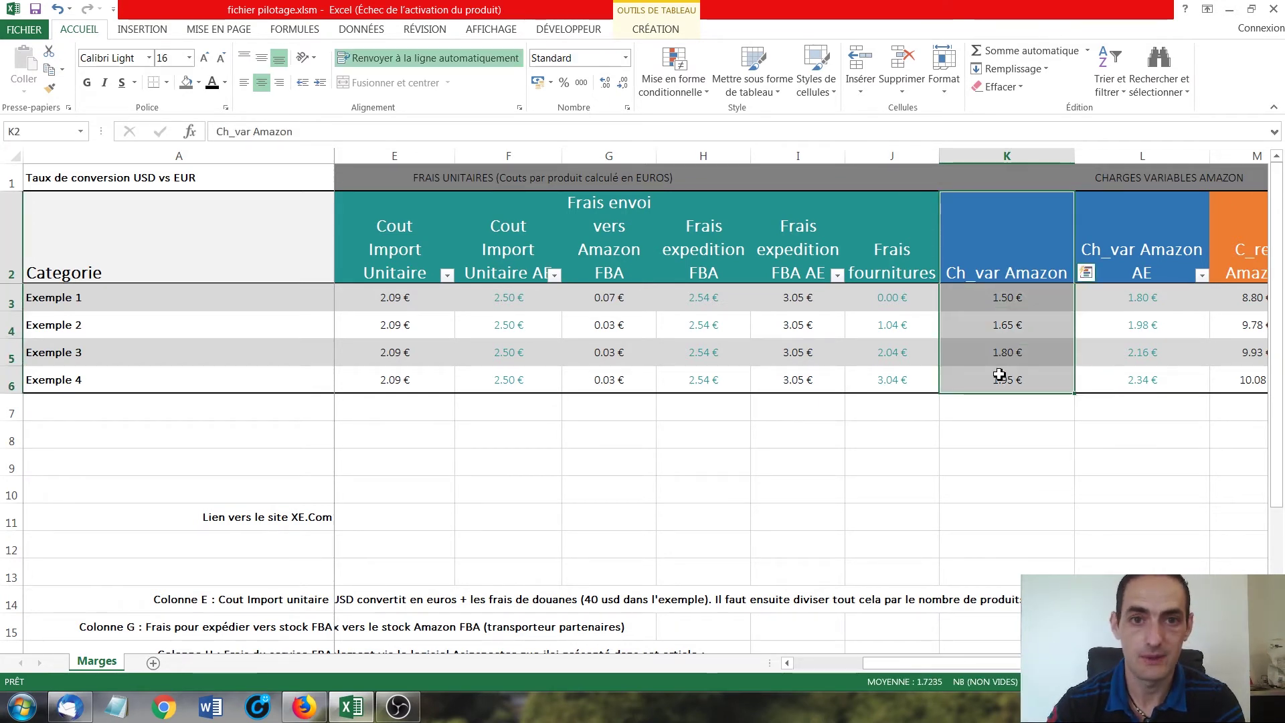
click(1131, 258)
drag(1146, 298, 1142, 378)
click(1132, 300)
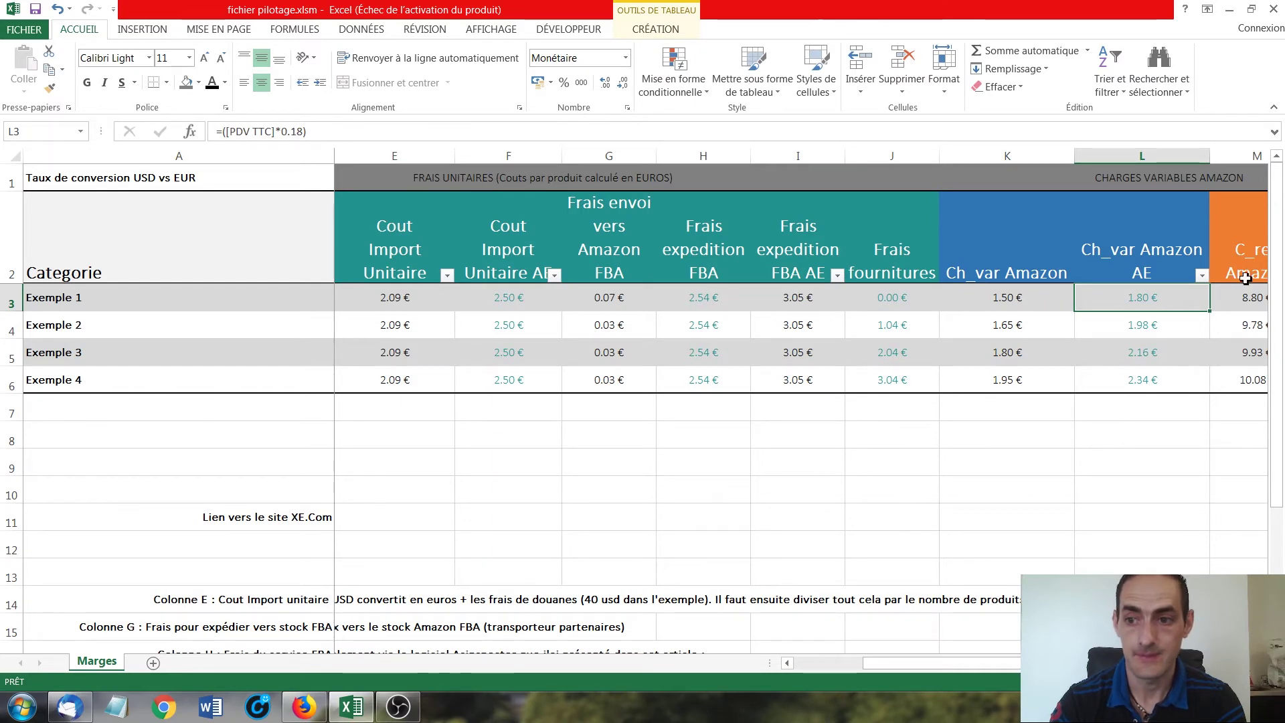
scroll(803, 297, right, 5)
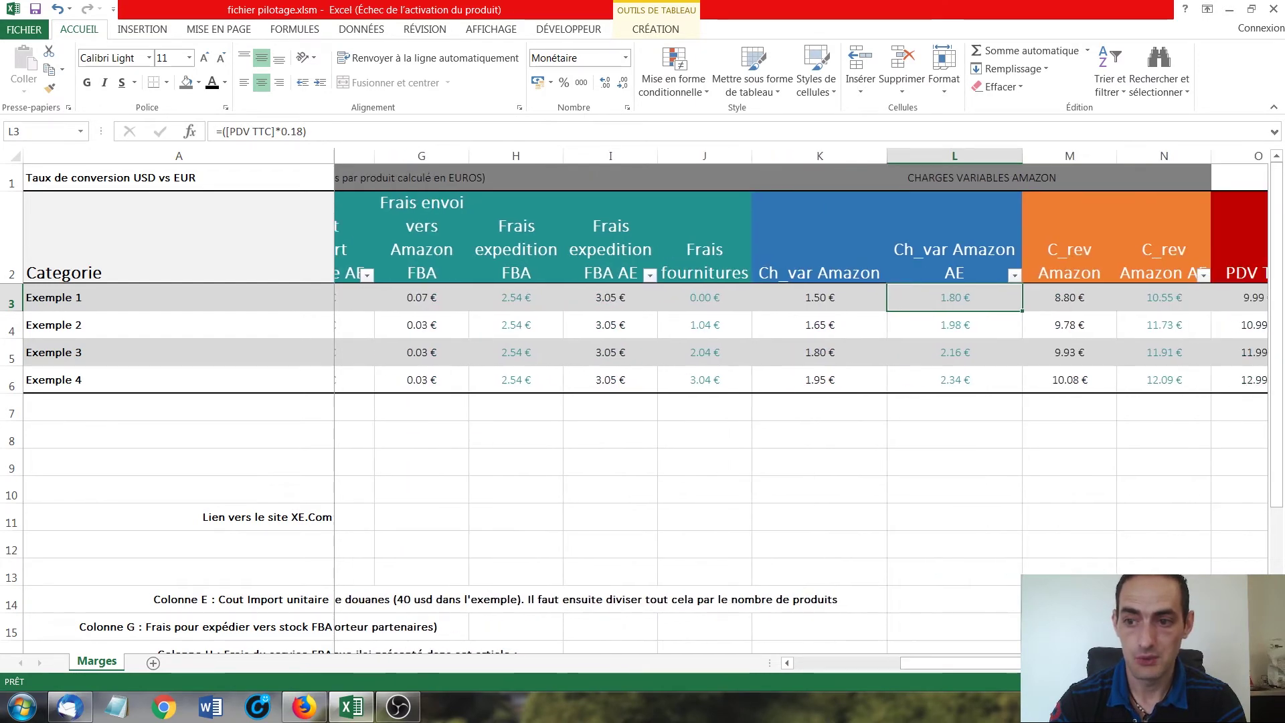
drag(780, 258, 830, 256)
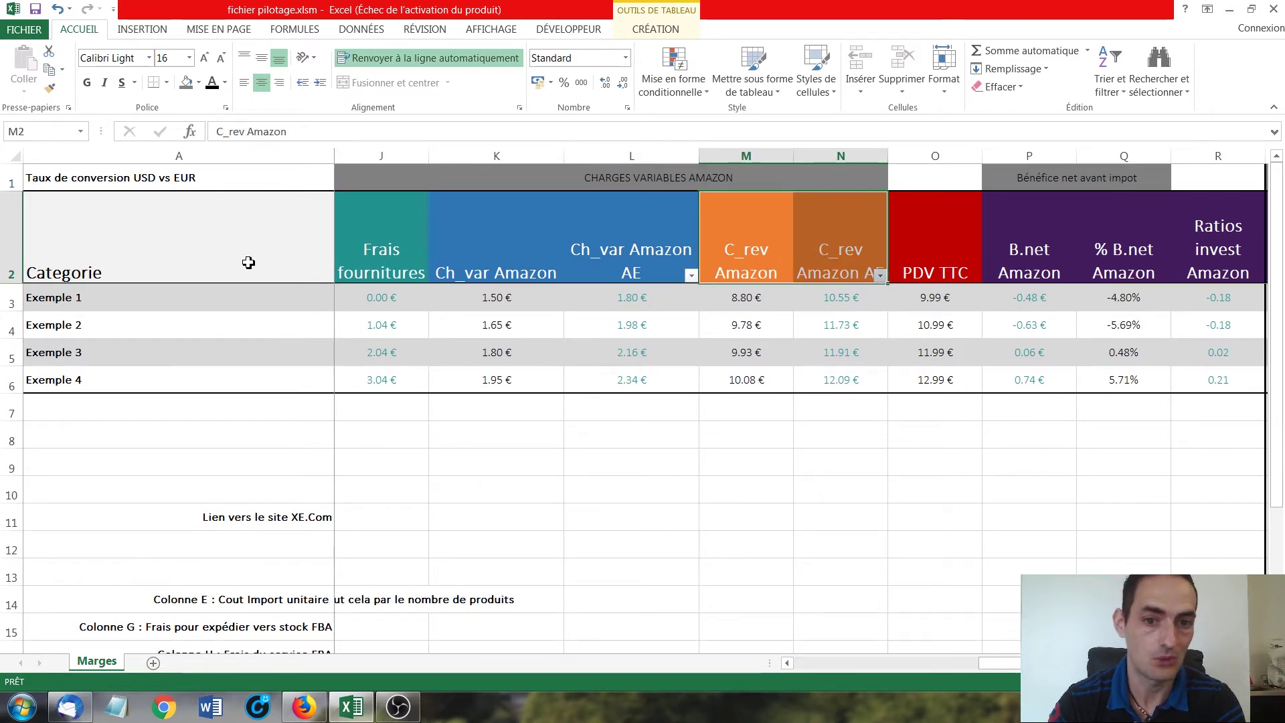
- Set Exemple 1's PDV TTC selling price to 12.99 in cell O3
click(936, 297)
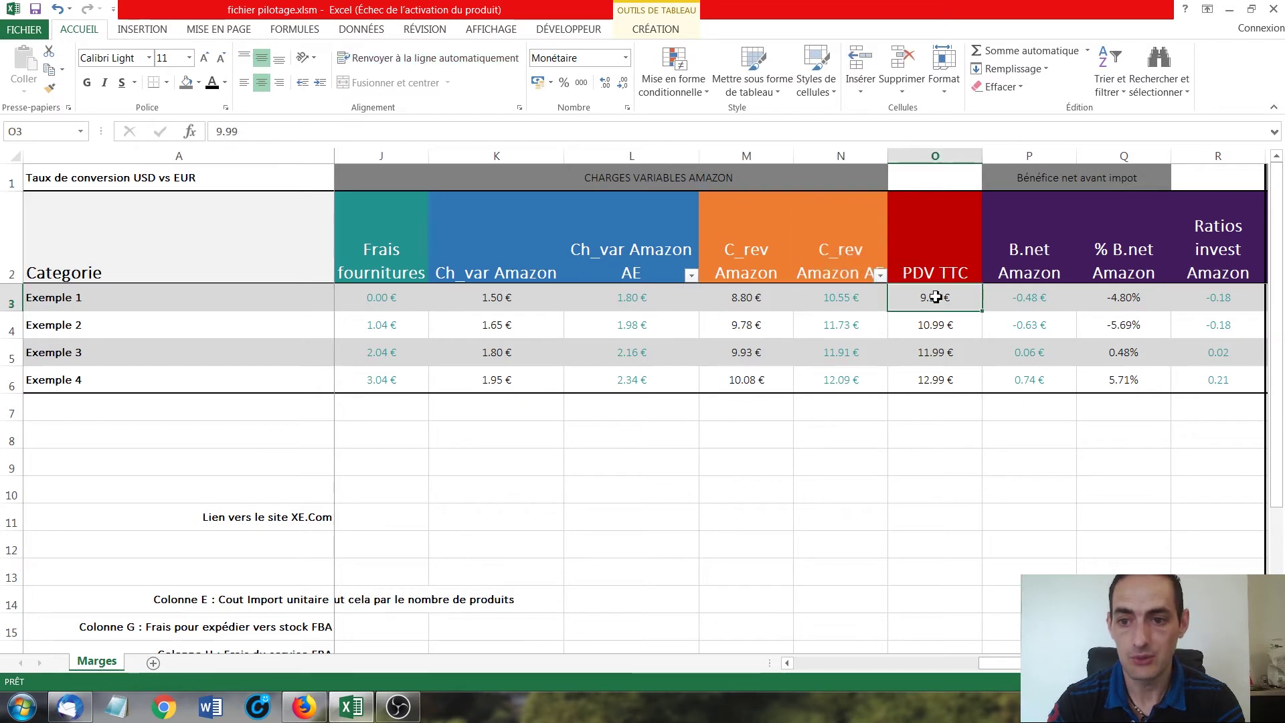
scroll(936, 297, right, 2)
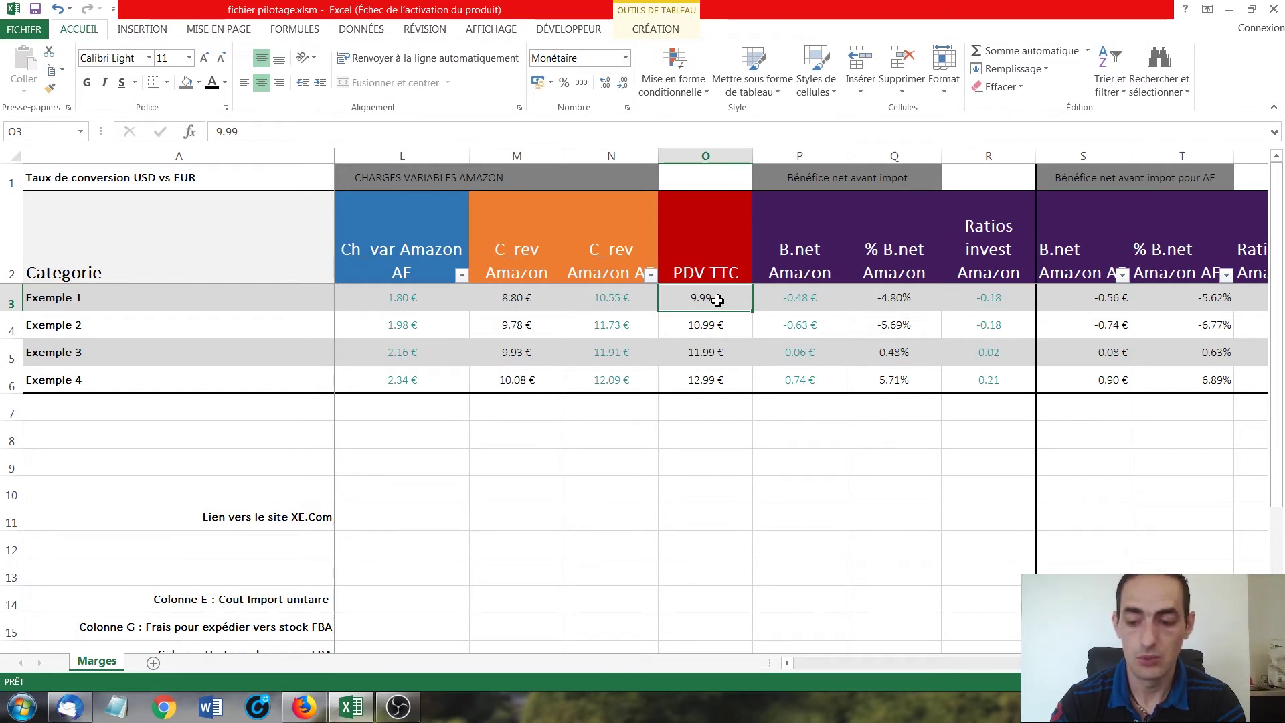
text(12.99)
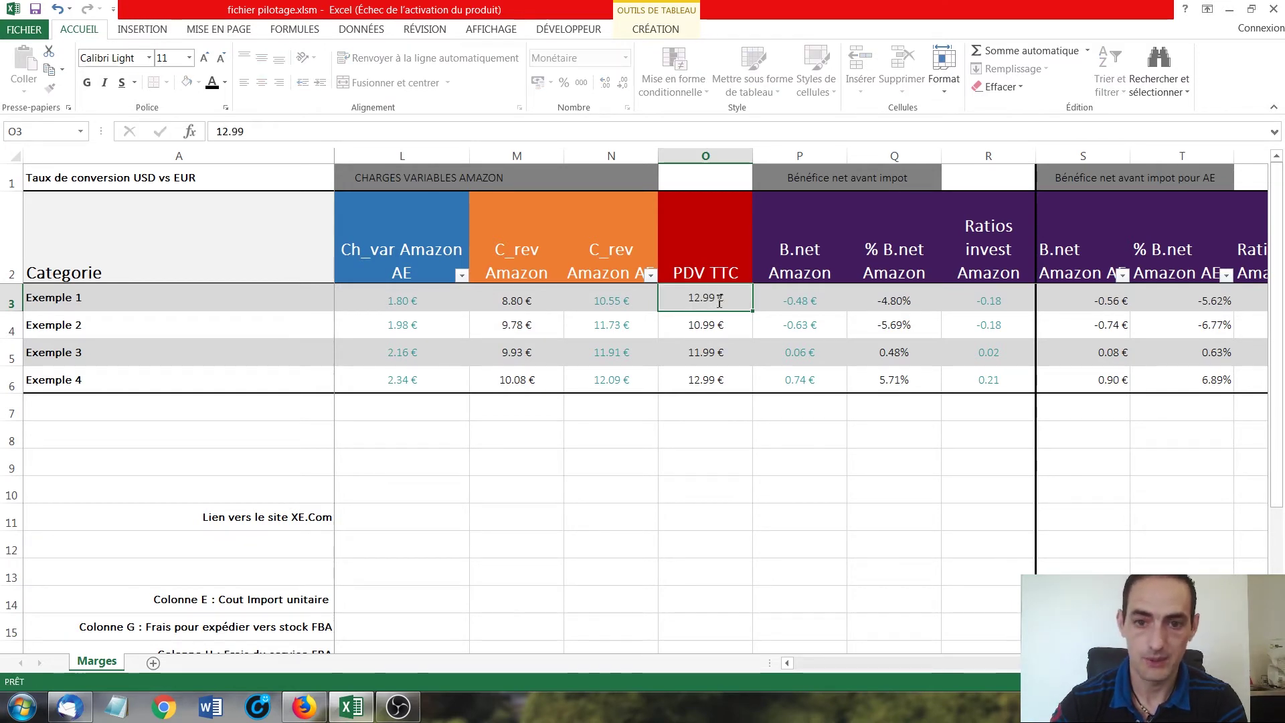
key(Return)
- Review Exemple 1's B.net Amazon, % B.net Amazon and Ratios invest Amazon formulas against its selling price
click(821, 300)
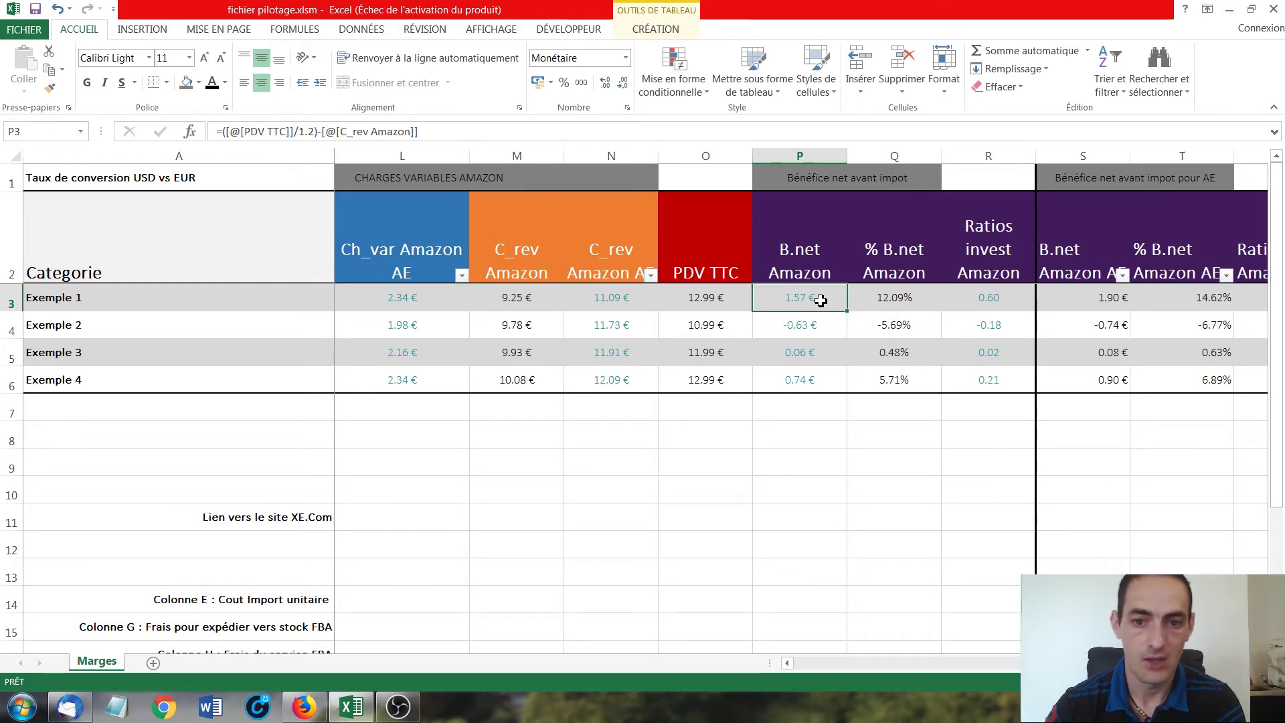
click(712, 305)
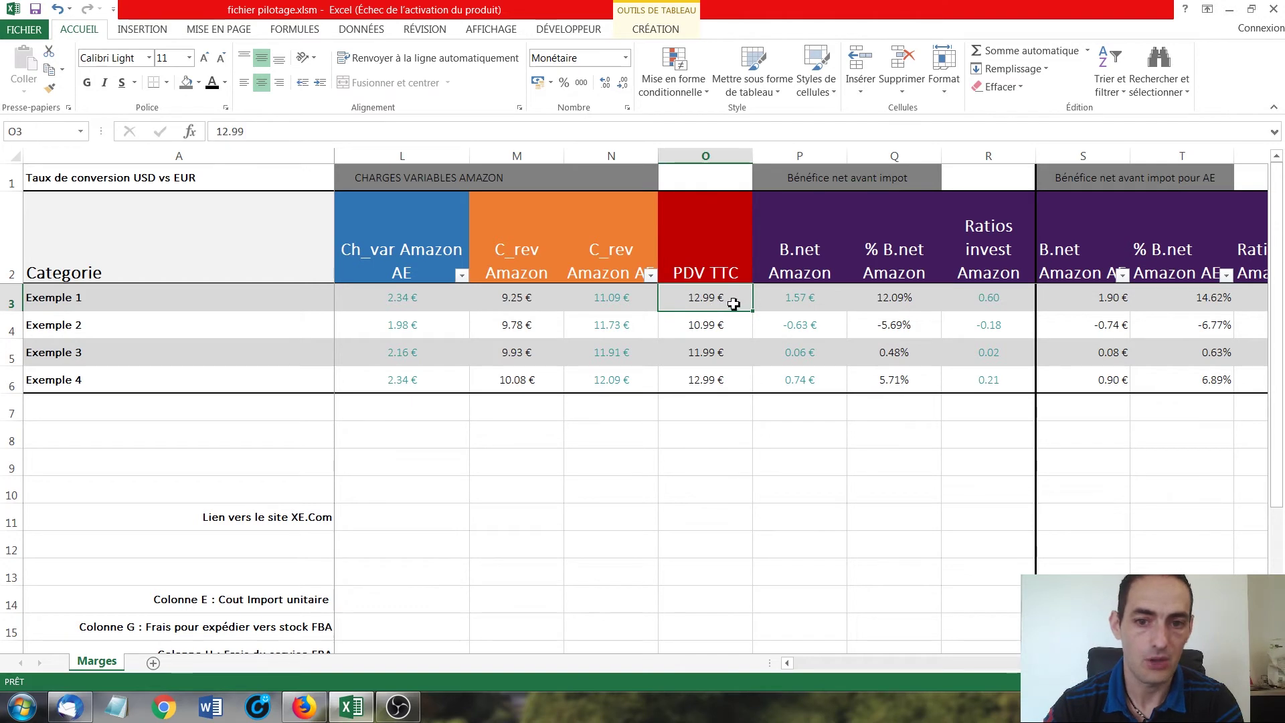
click(794, 300)
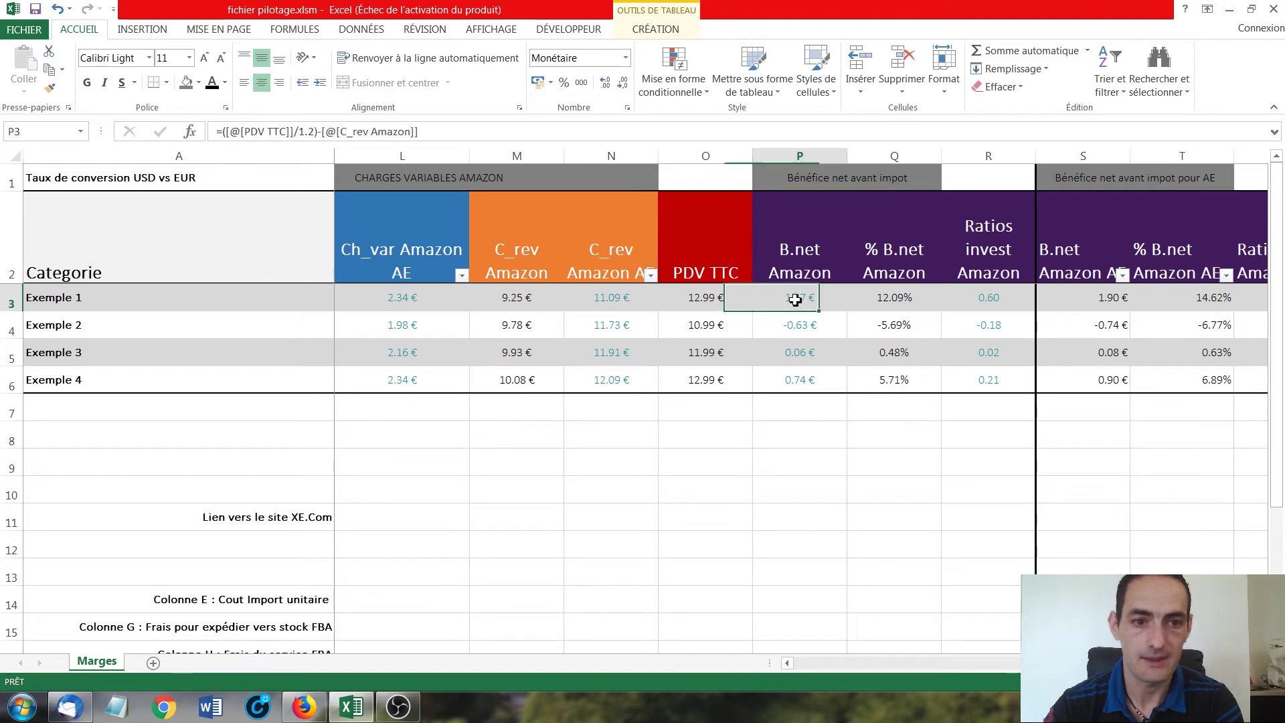
click(726, 300)
click(805, 302)
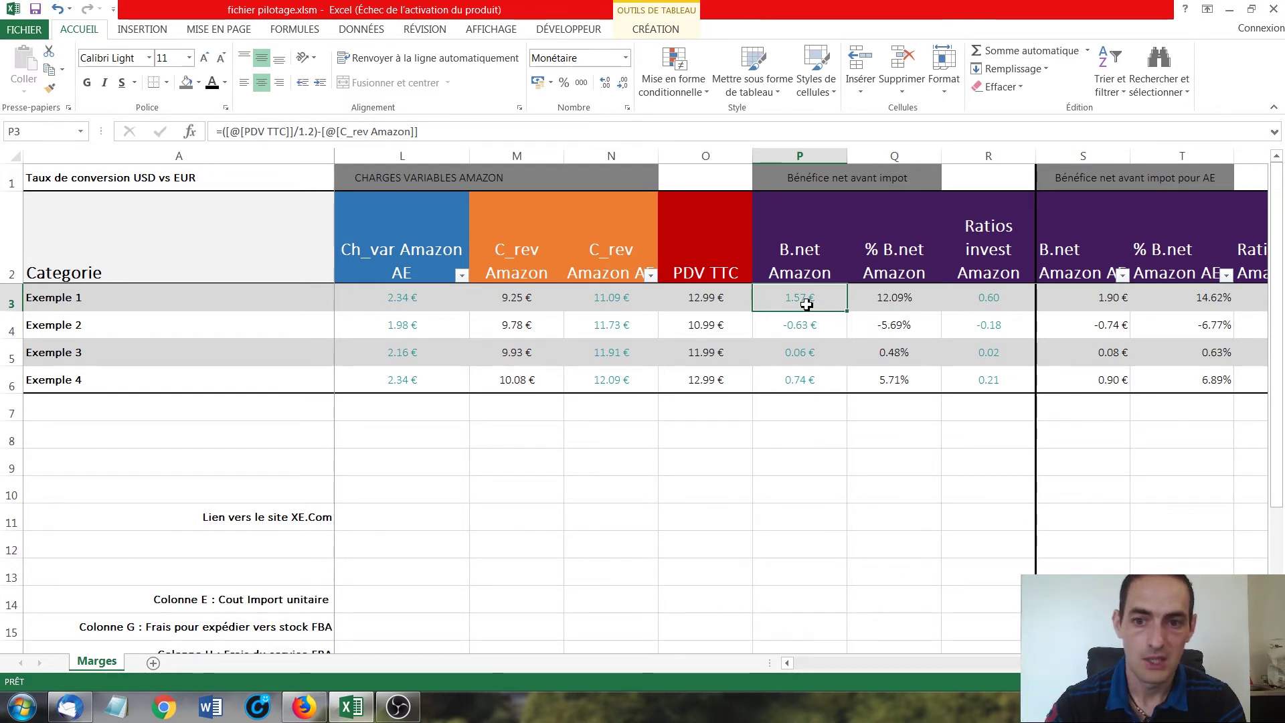
click(878, 295)
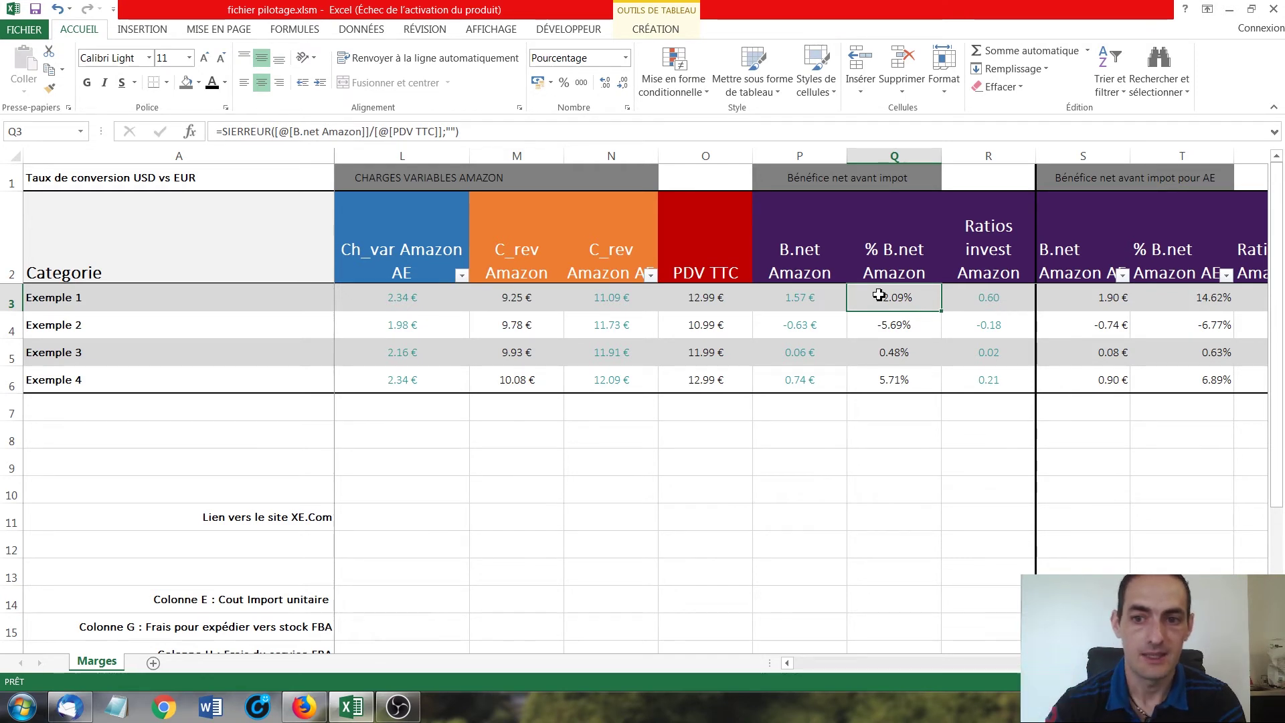
click(971, 297)
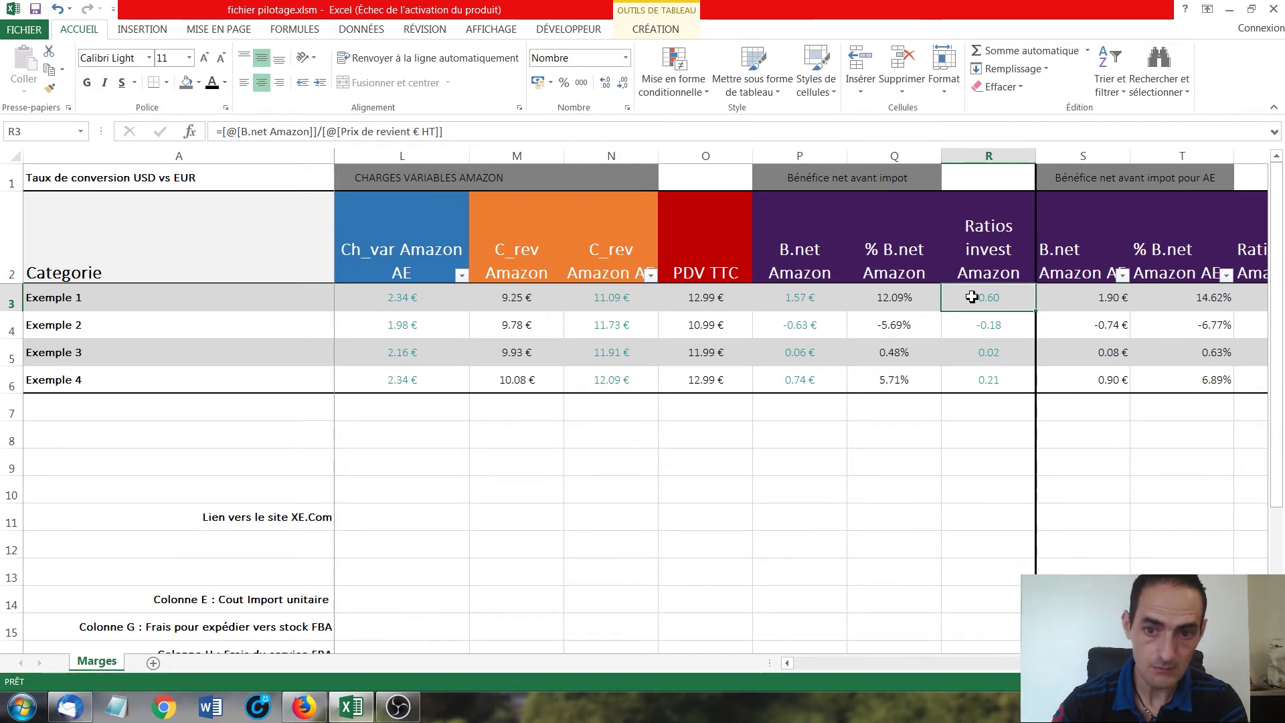
click(870, 300)
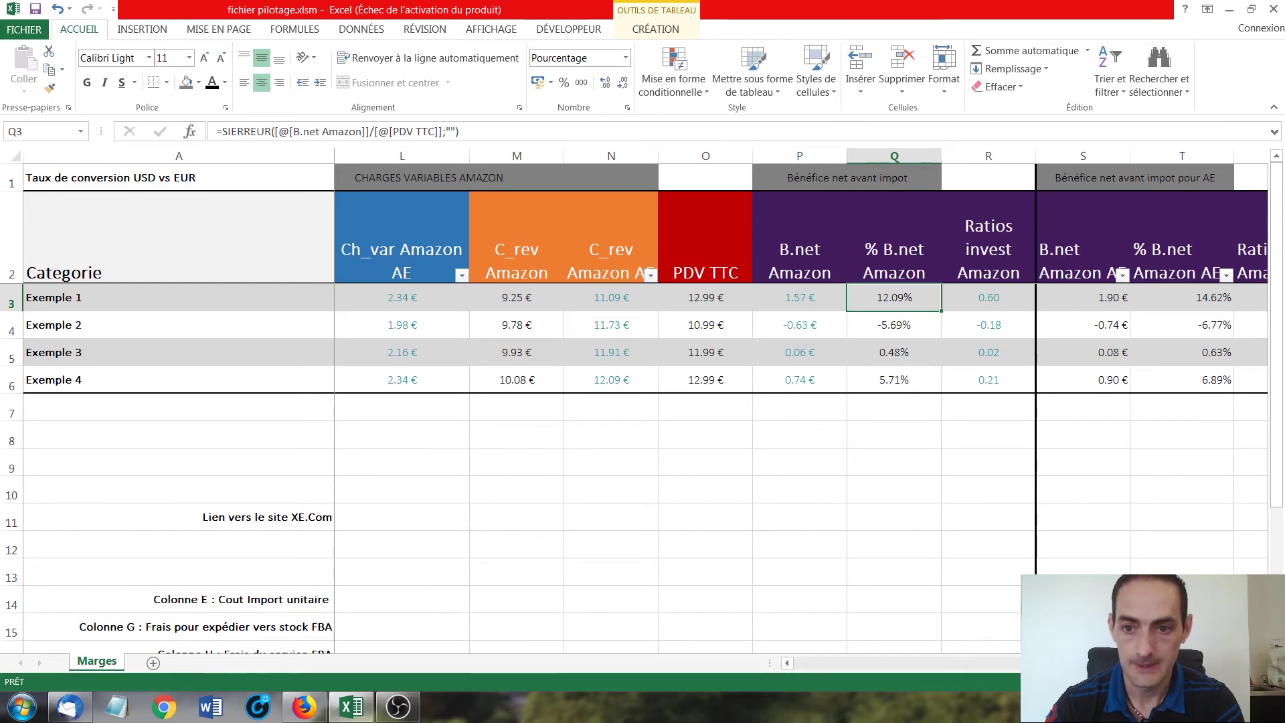
- Set Exemple 1's Prix d'achat en USD to 1.5 in cell B3
click(822, 663)
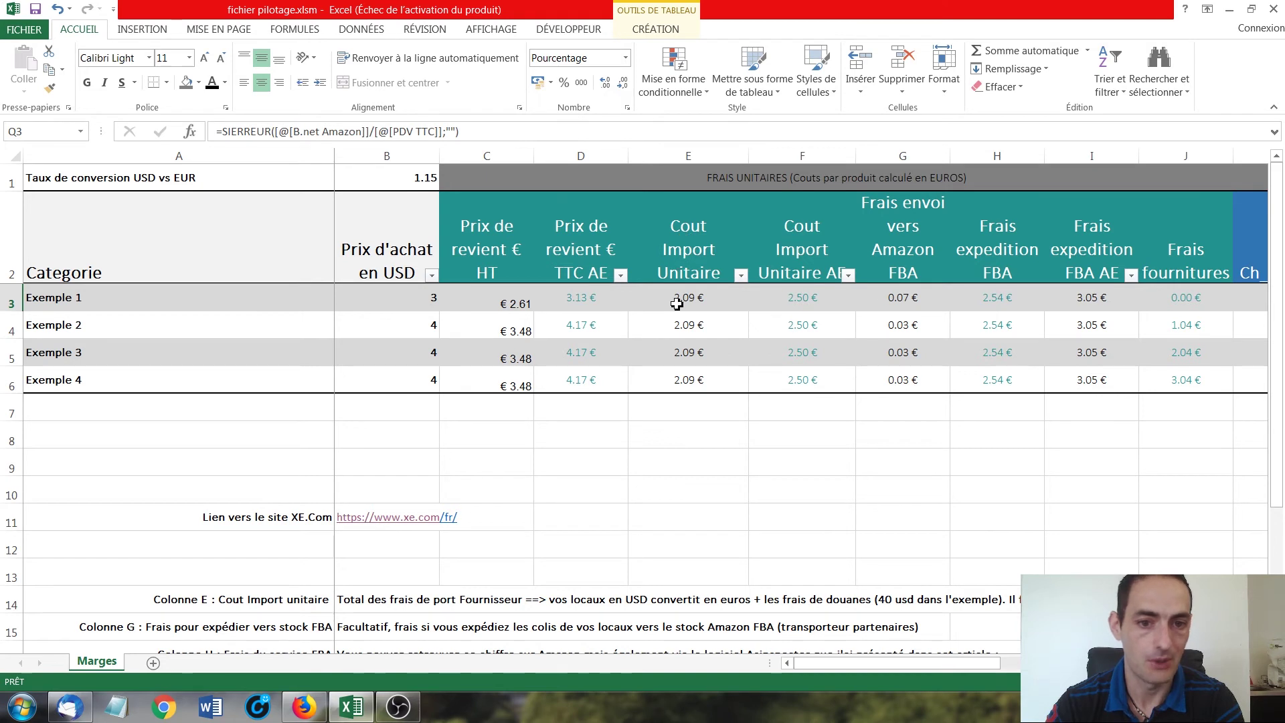
click(413, 306)
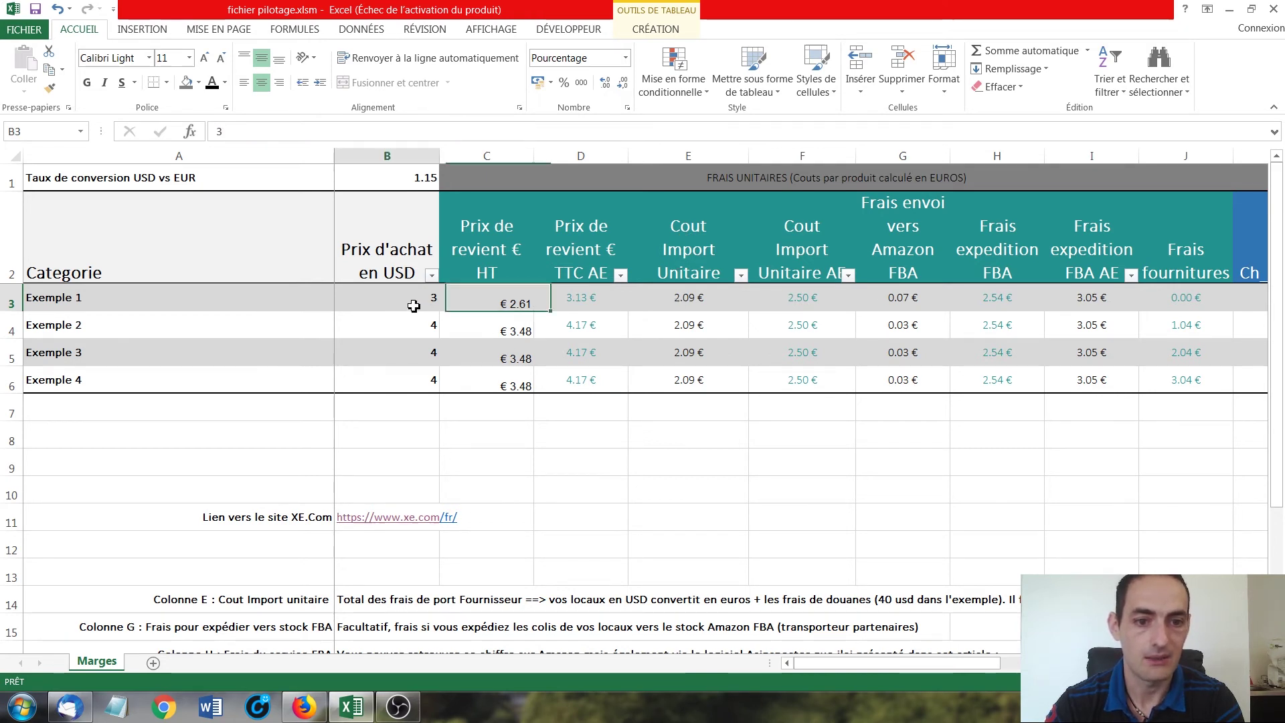
text(1.5)
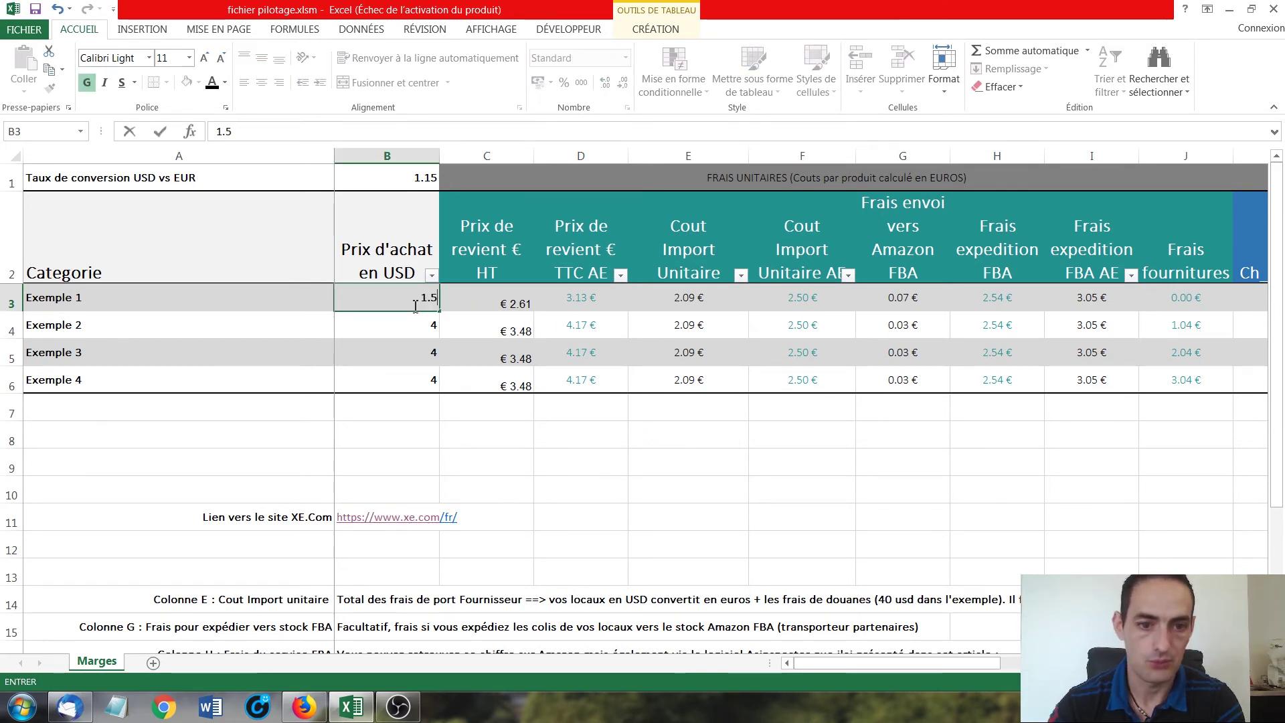
key(Return)
click(415, 306)
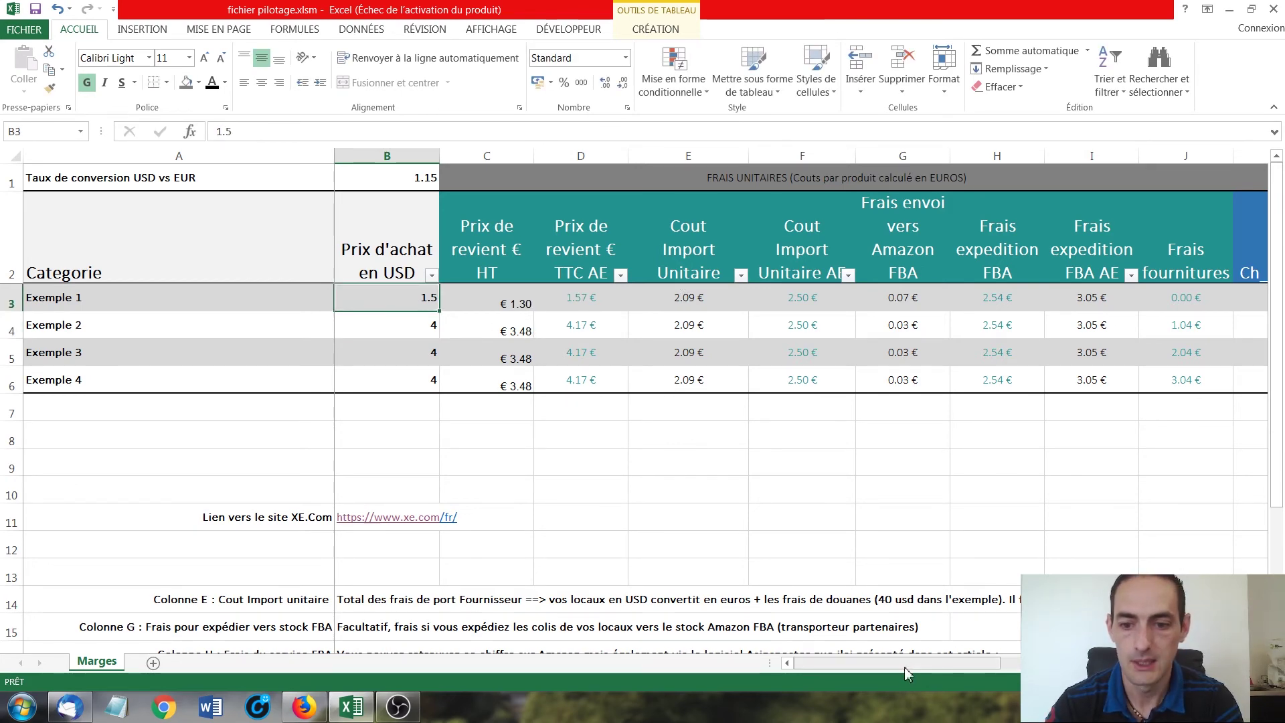
- Check Exemple 1's recalculated net profit, profit percentage and investment ratio in columns P to R
drag(977, 666, 1212, 668)
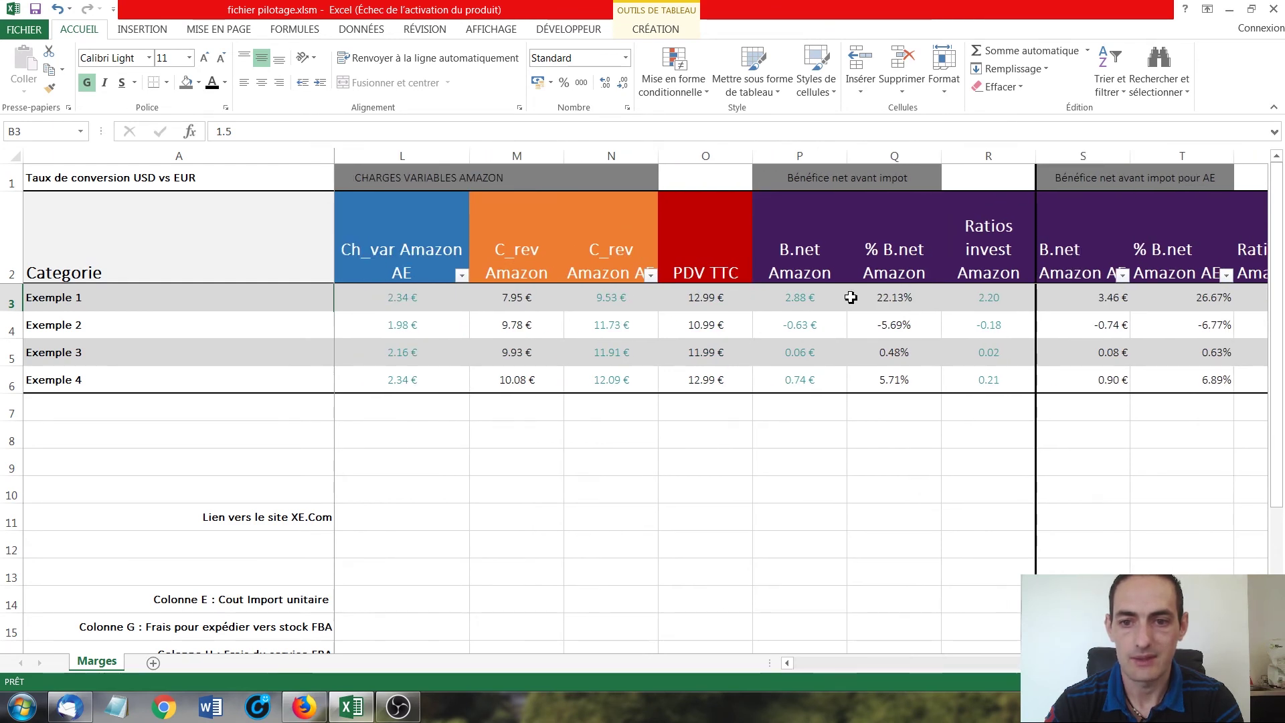
click(788, 299)
click(877, 301)
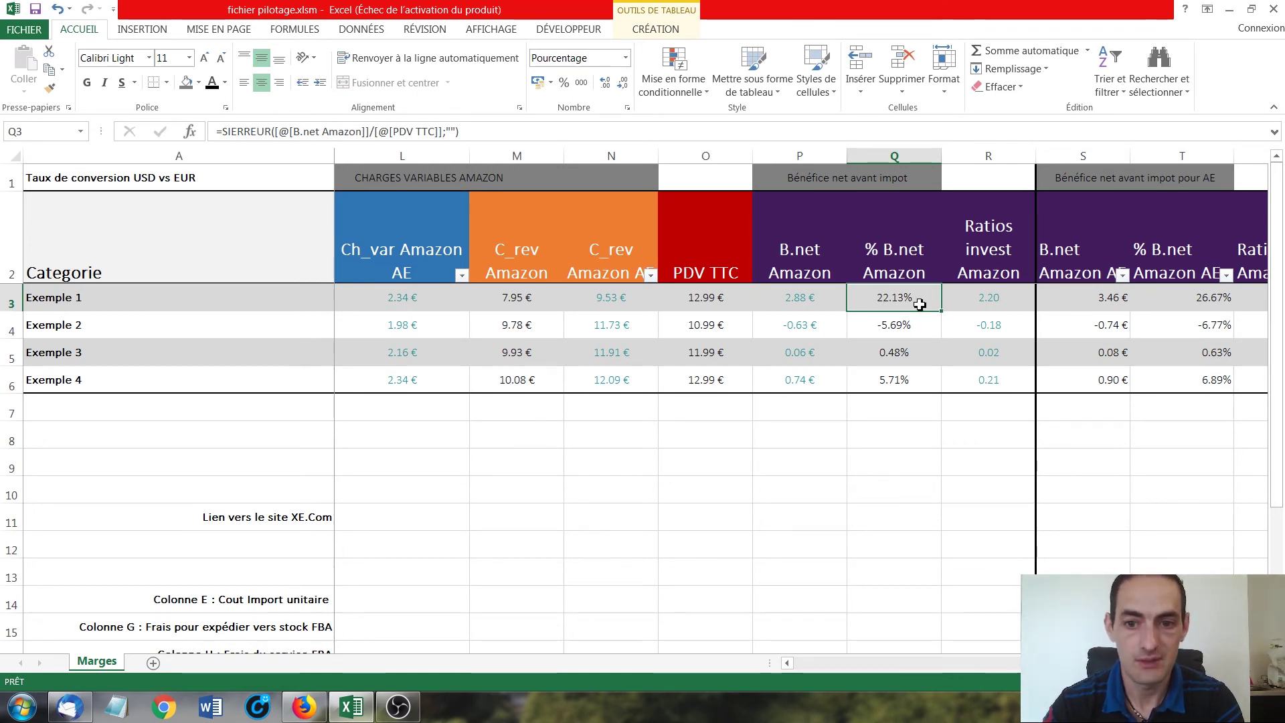
click(960, 301)
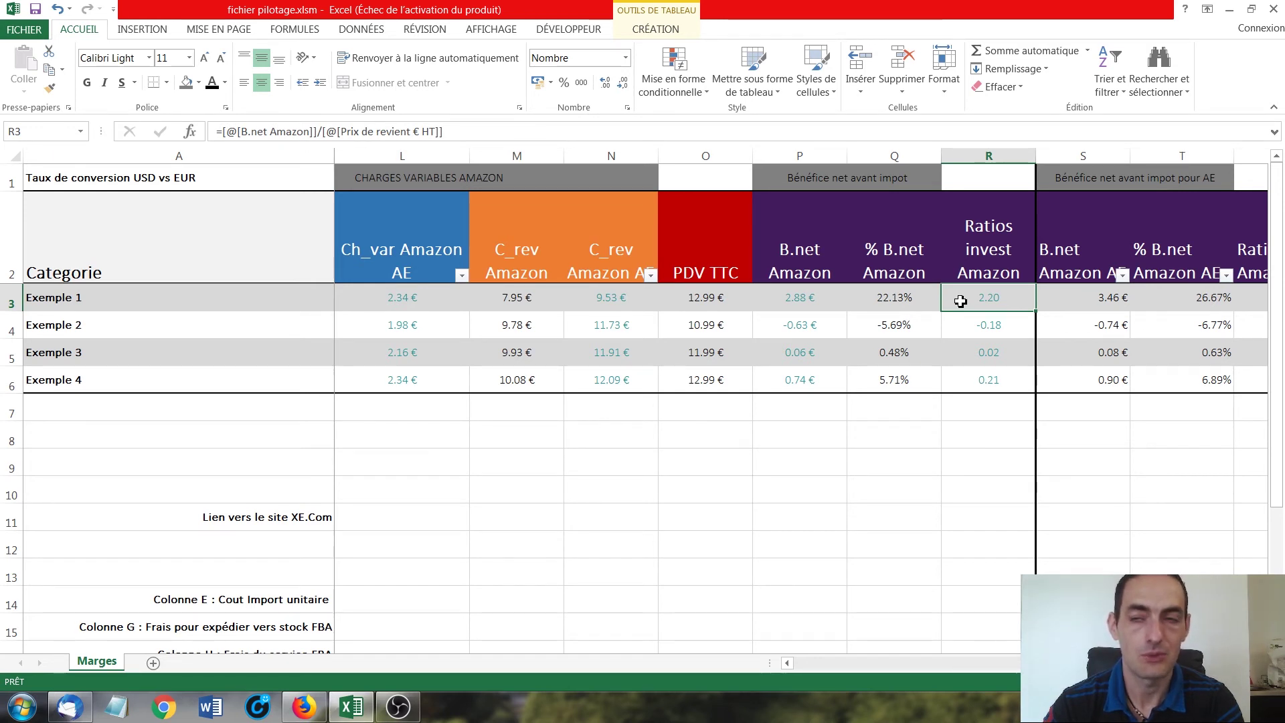
click(890, 304)
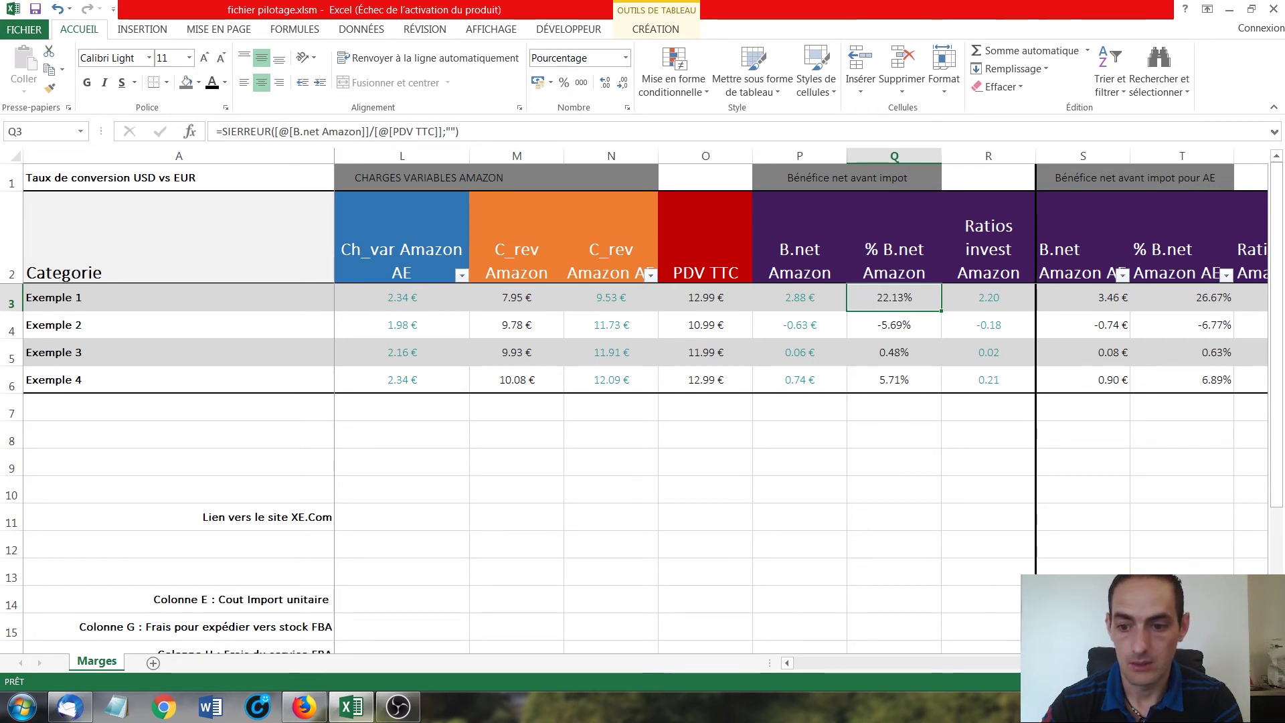
- Examine Exemple 1's net profit and profit percentage for AE, comparing them with its cost columns and PDV TTC
scroll(1162, 181, right, 1)
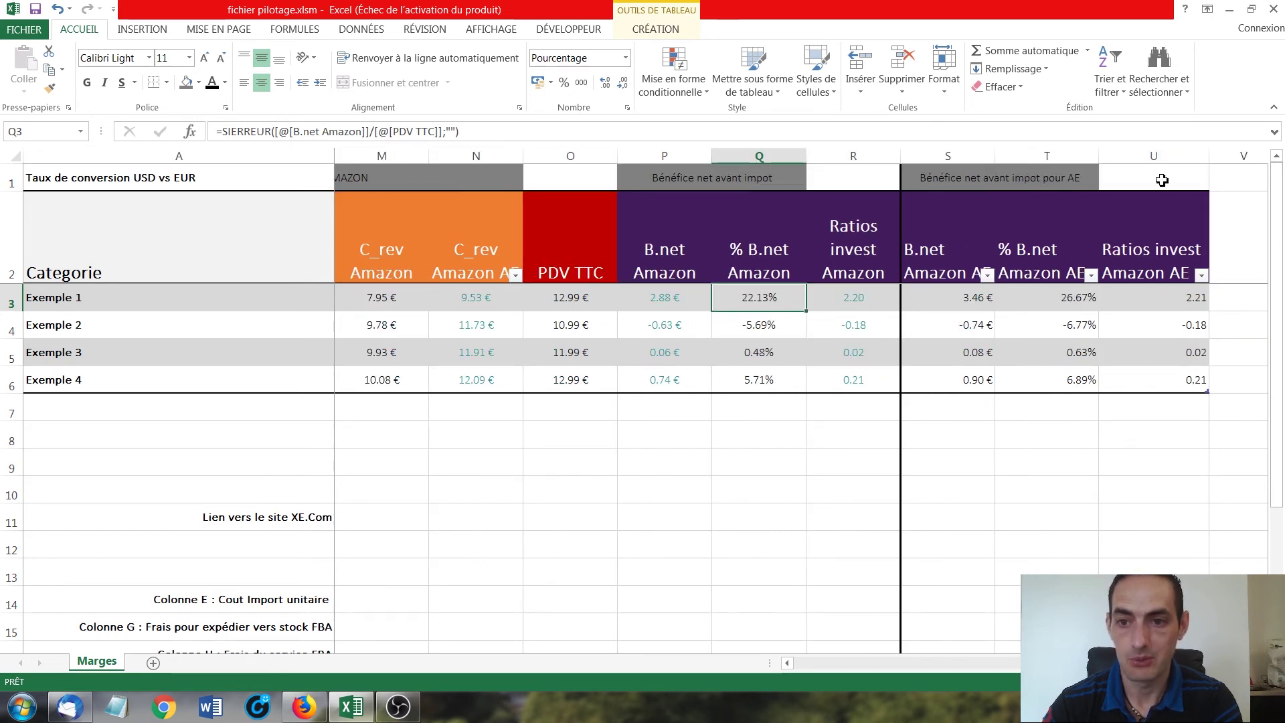
click(948, 298)
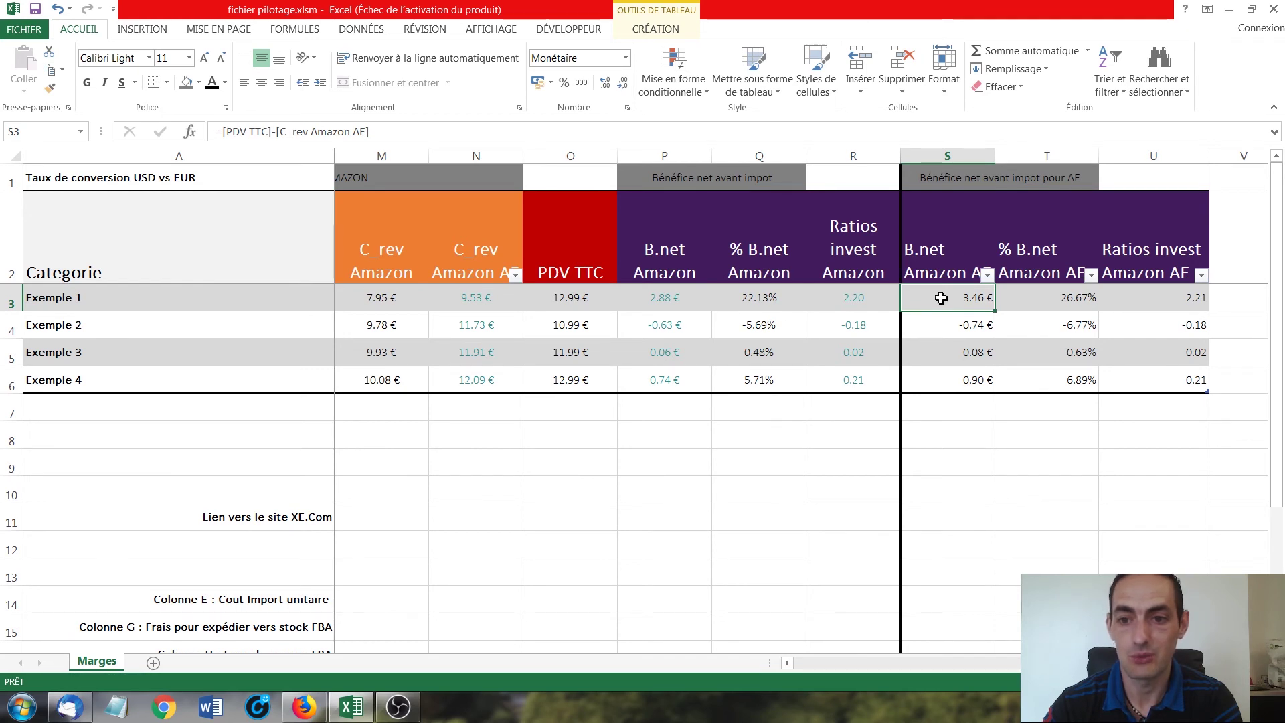
click(1035, 300)
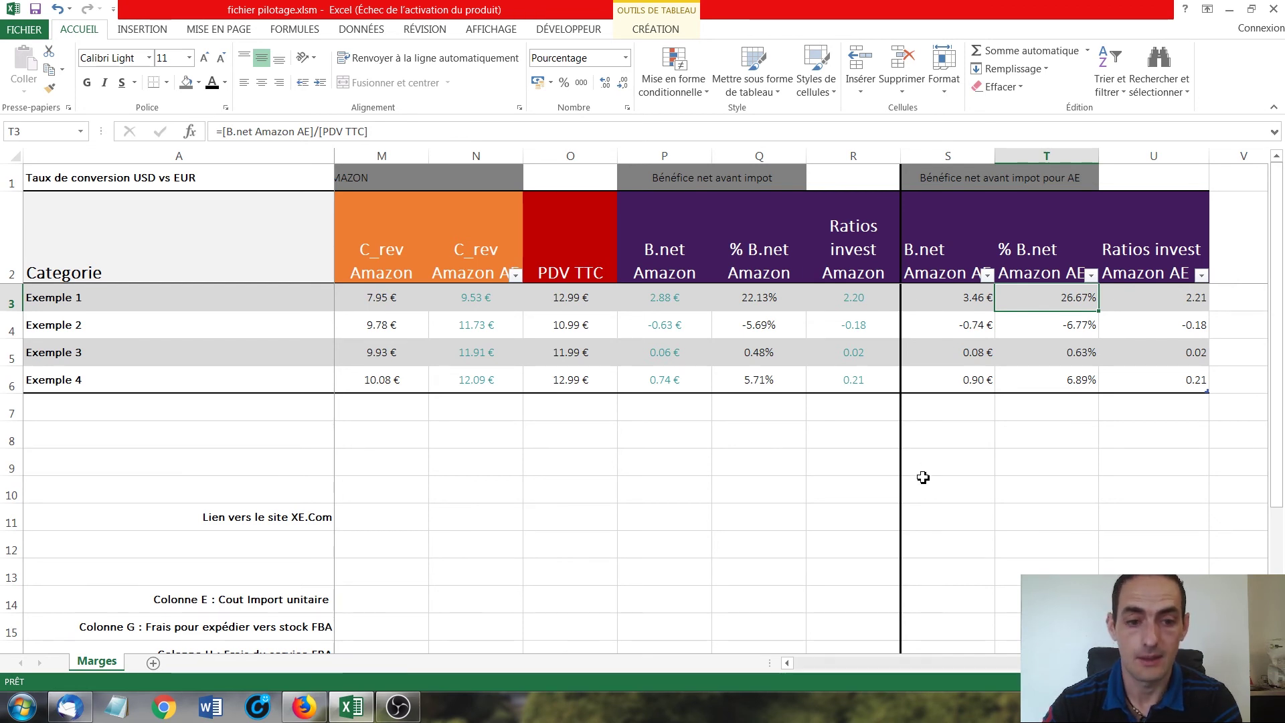
drag(1070, 664, 747, 671)
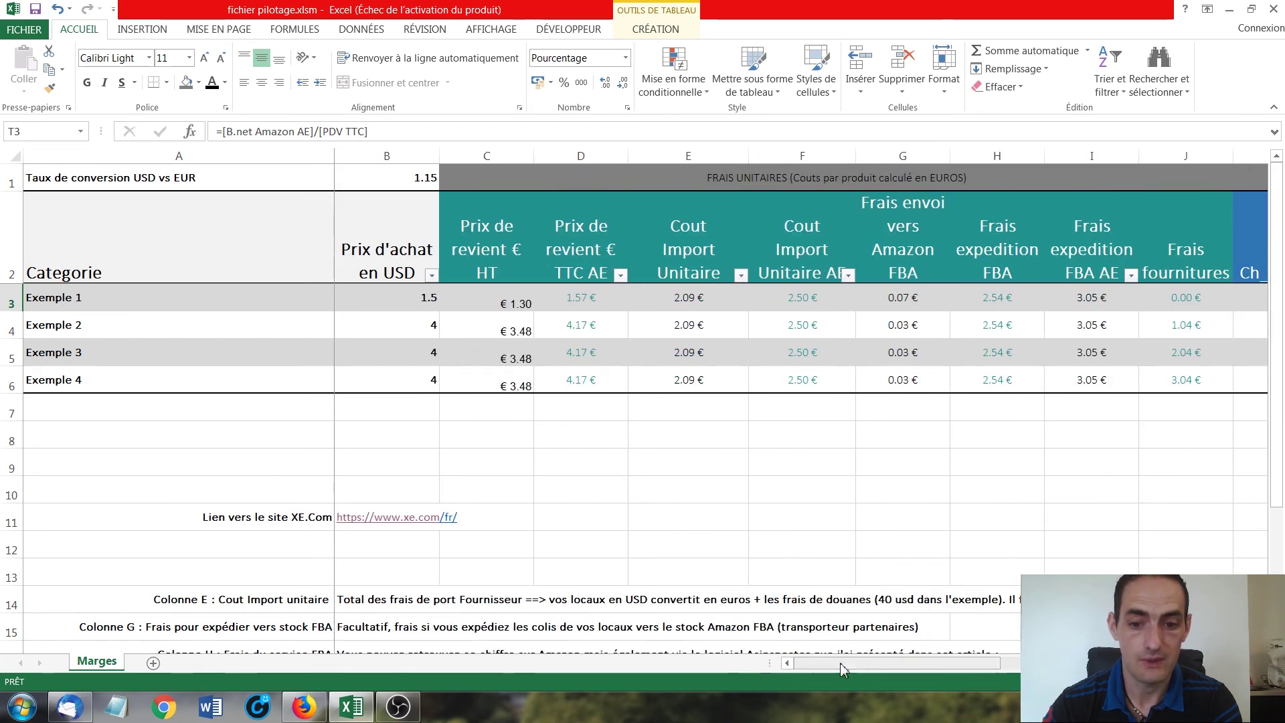
drag(843, 663, 1093, 666)
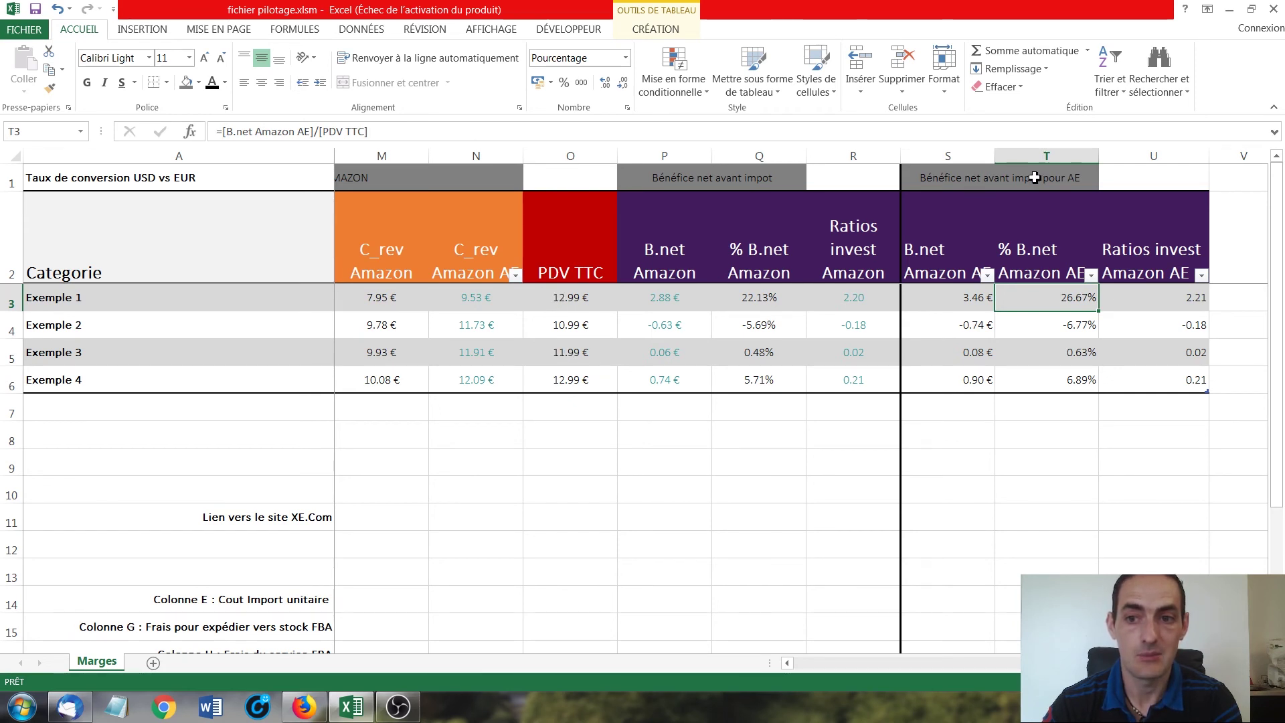
click(959, 291)
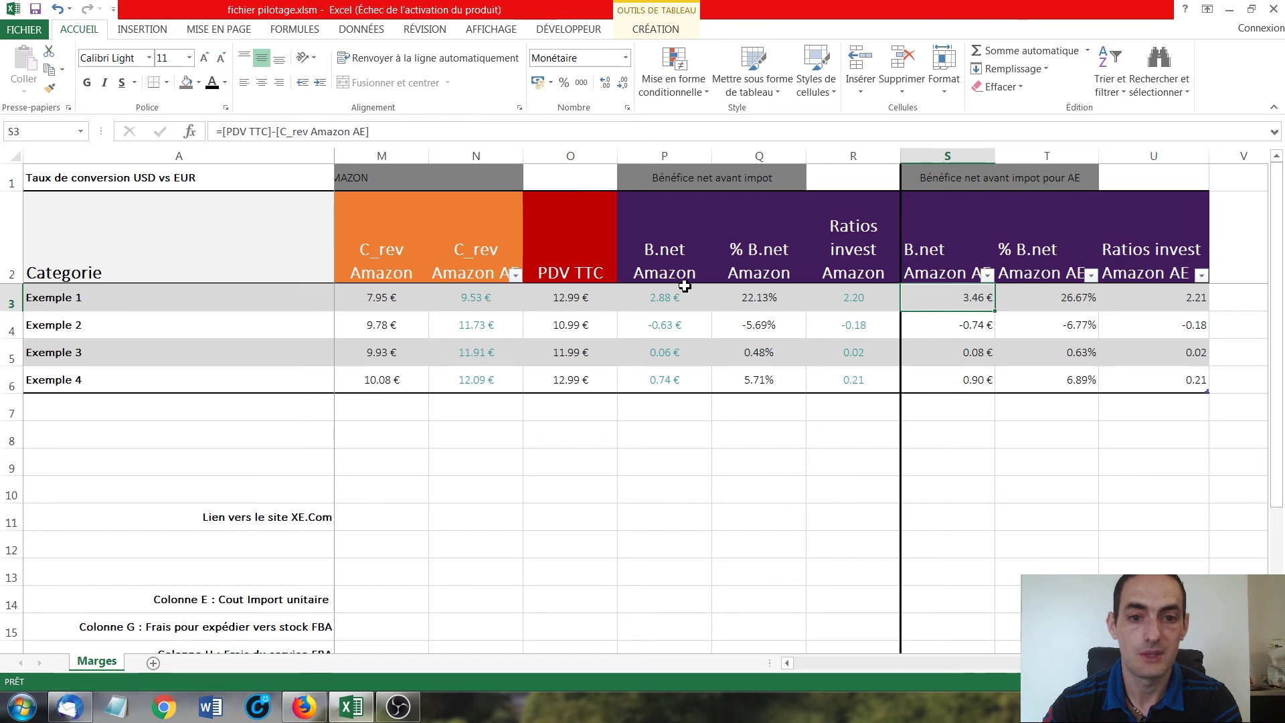
click(591, 297)
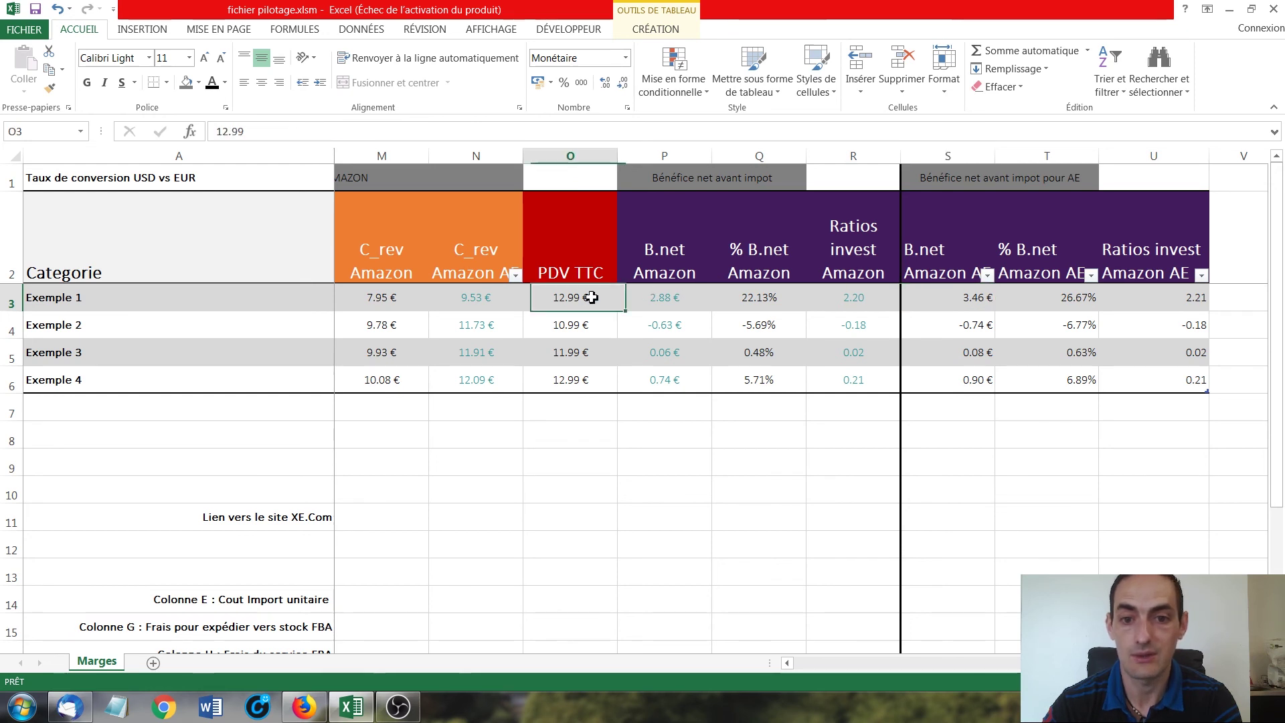
- Compare Exemple 1's PDV TTC in cell O3 with its B.net Amazon AE formula in cell S3
click(946, 296)
click(551, 294)
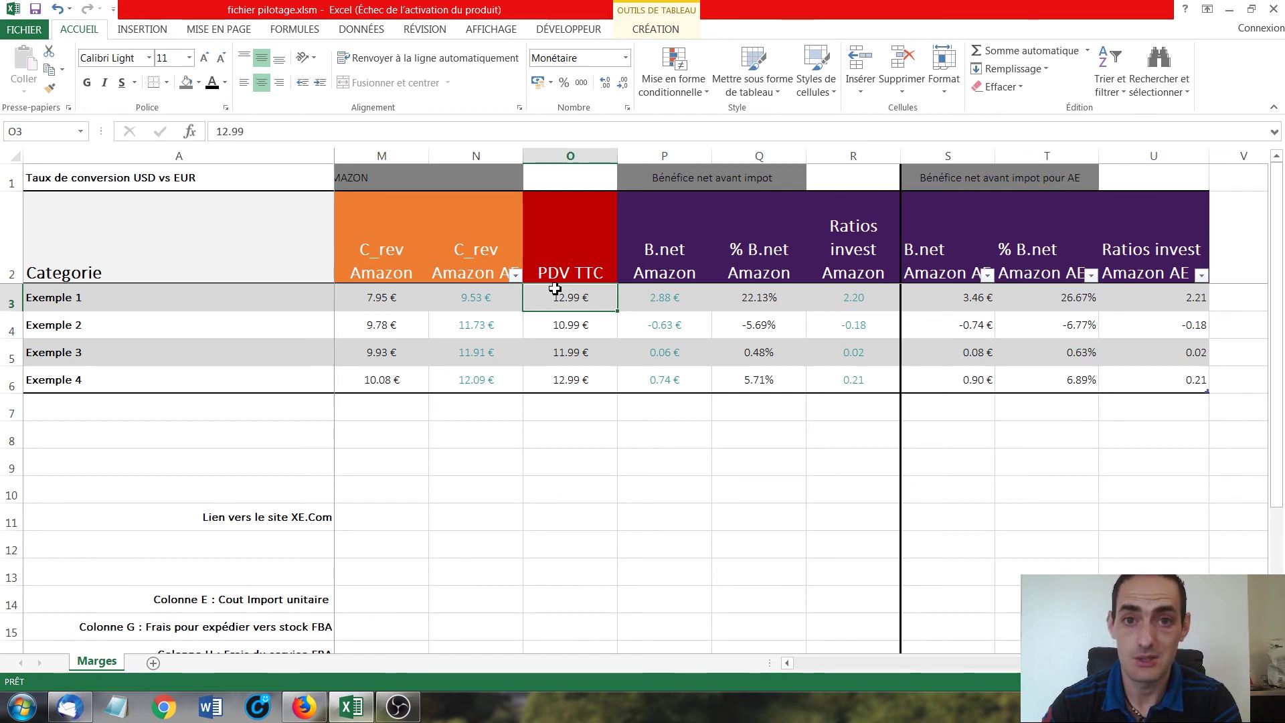
click(972, 291)
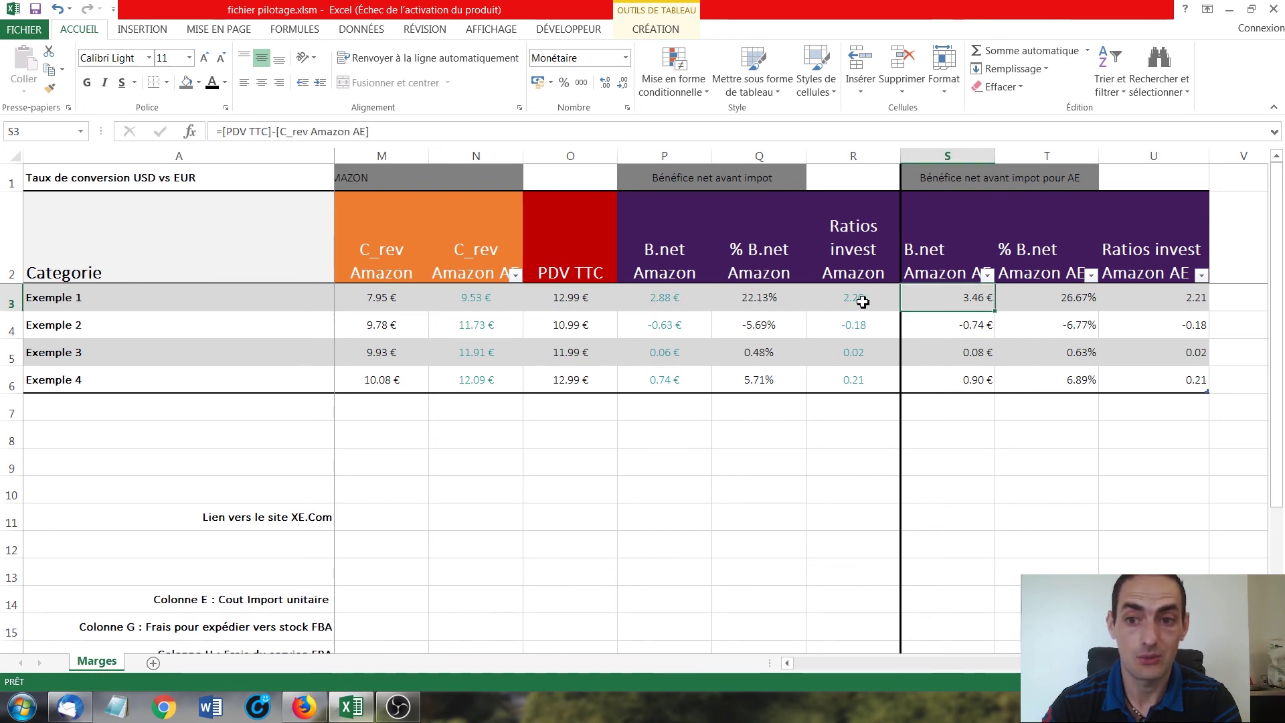
click(561, 299)
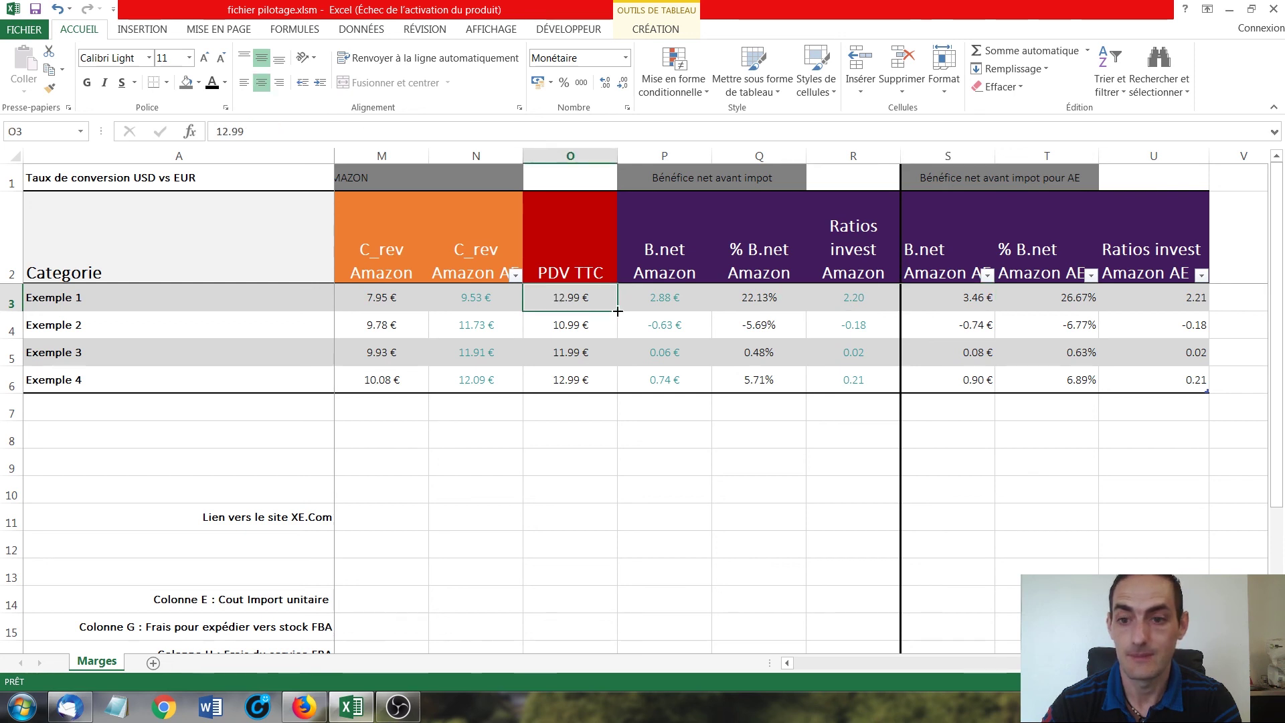
click(956, 300)
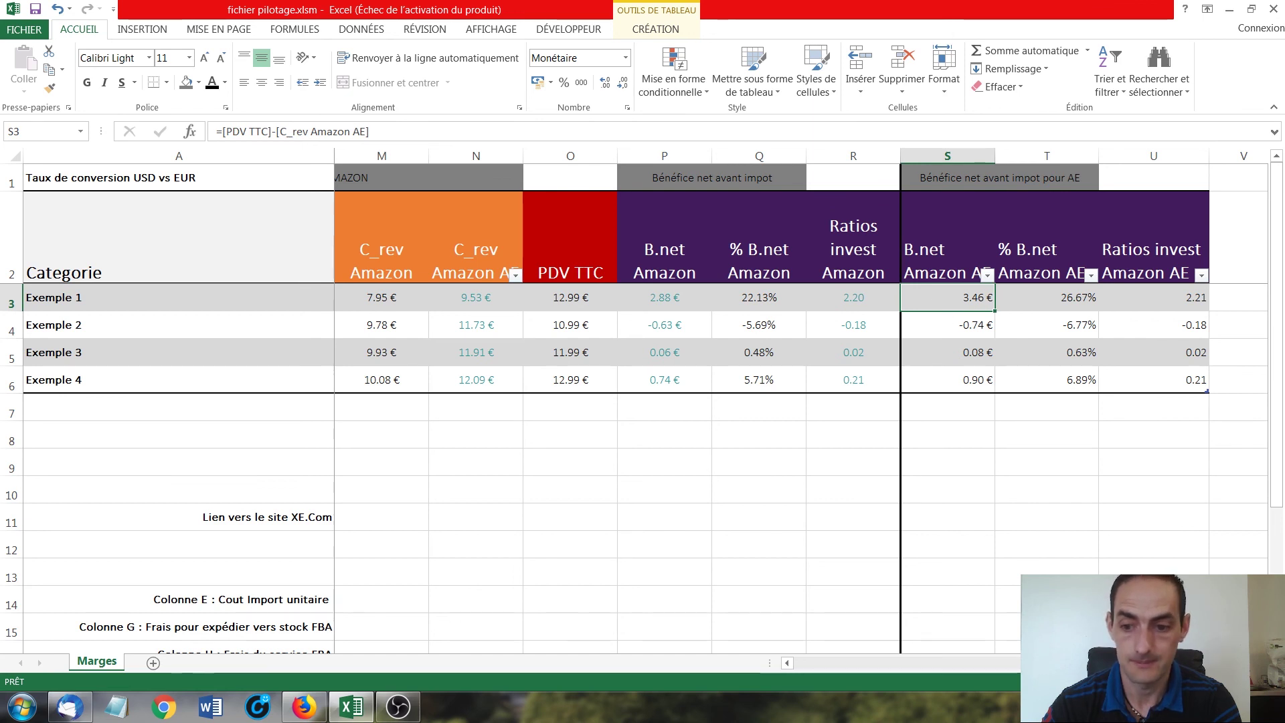
- Review the unit cost columns and the explanatory notes for columns E, G, H and J below the table
drag(1090, 663, 792, 668)
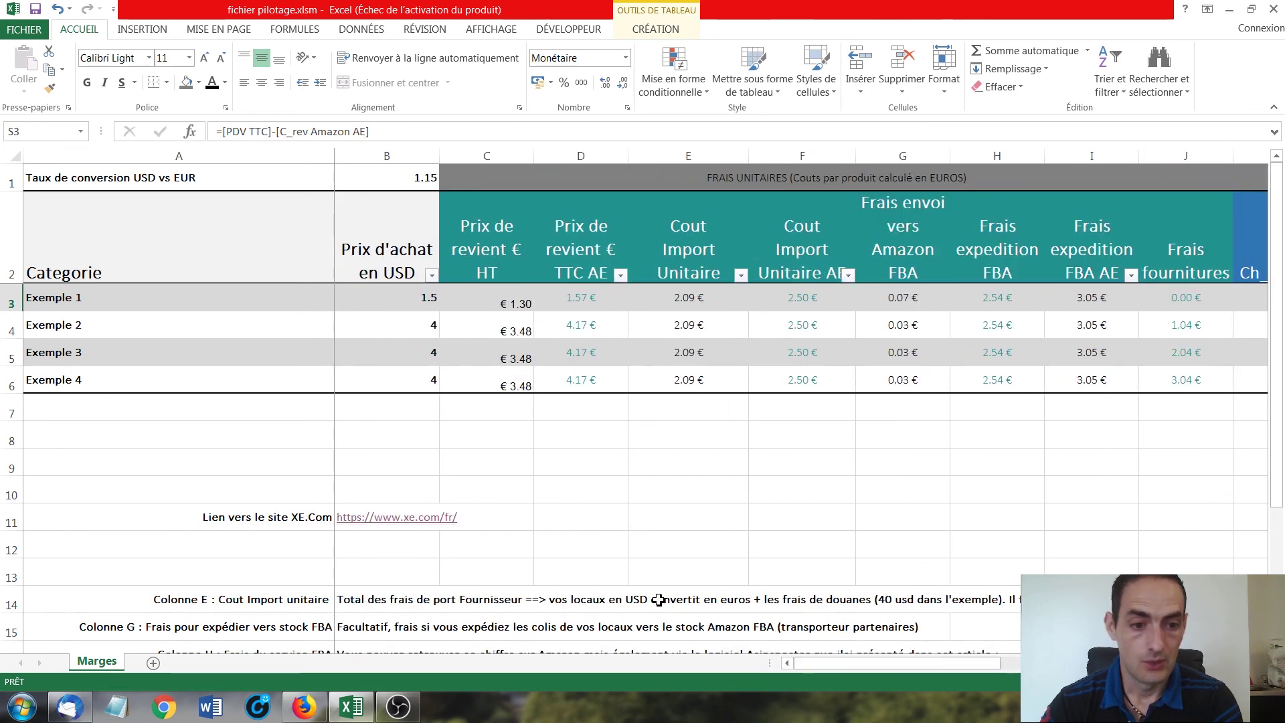
scroll(398, 529, down, 1)
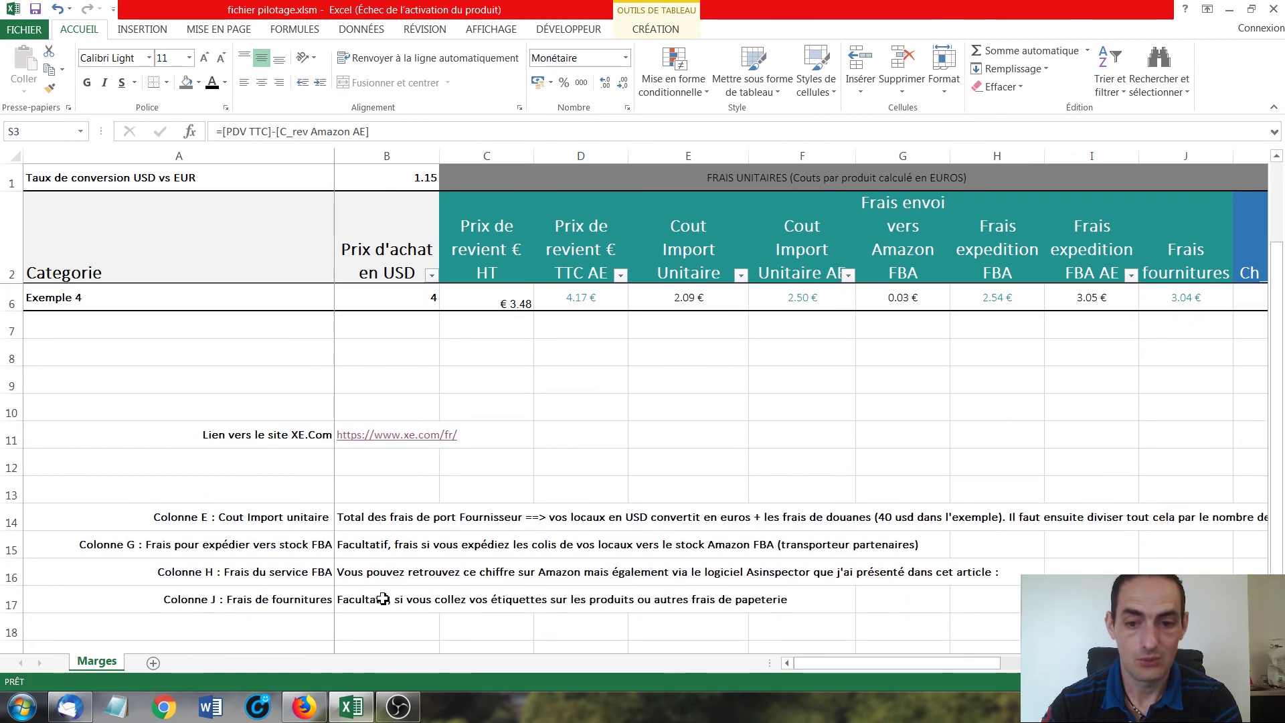
scroll(382, 599, up, 1)
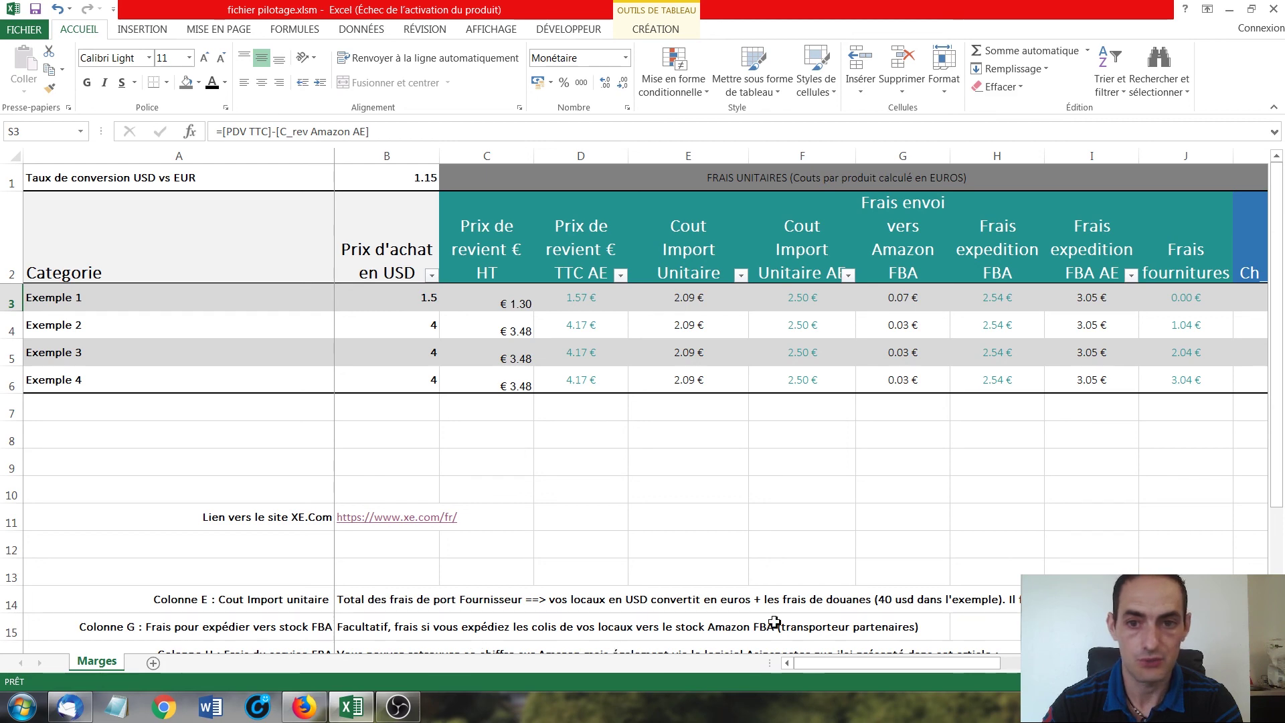
drag(852, 663, 803, 663)
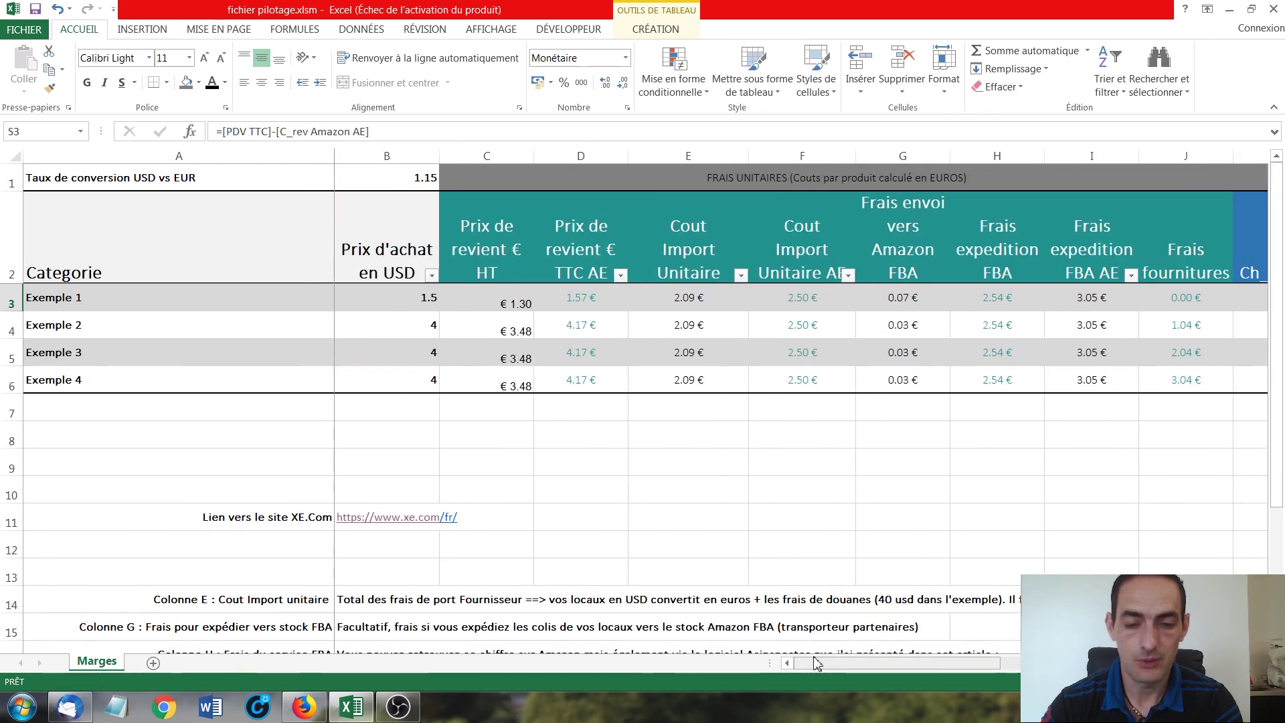